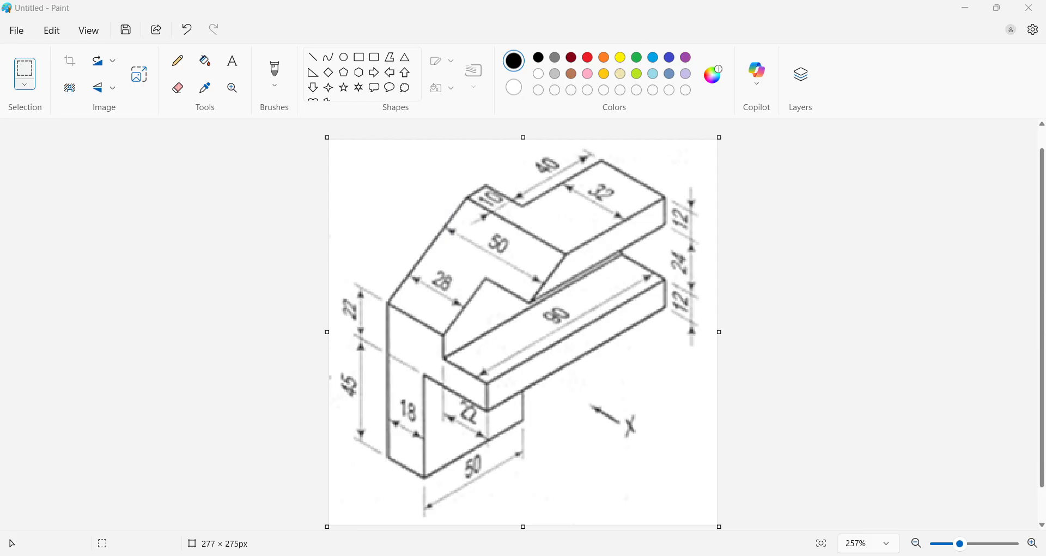
Step: Switch from the reference image in Paint to AutoCAD, set the workspace to 3D Basics and close the Activity Insights palette
{"action": "mouse_move", "coordinate": [720, 555]}
{"action": "left_click", "coordinate": [719, 501]}
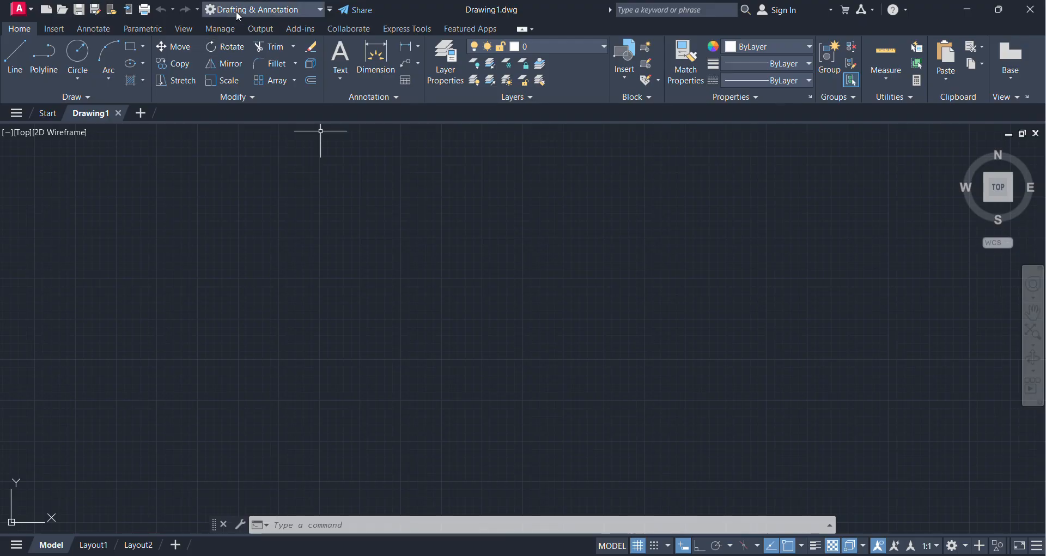
{"action": "left_click", "coordinate": [331, 10]}
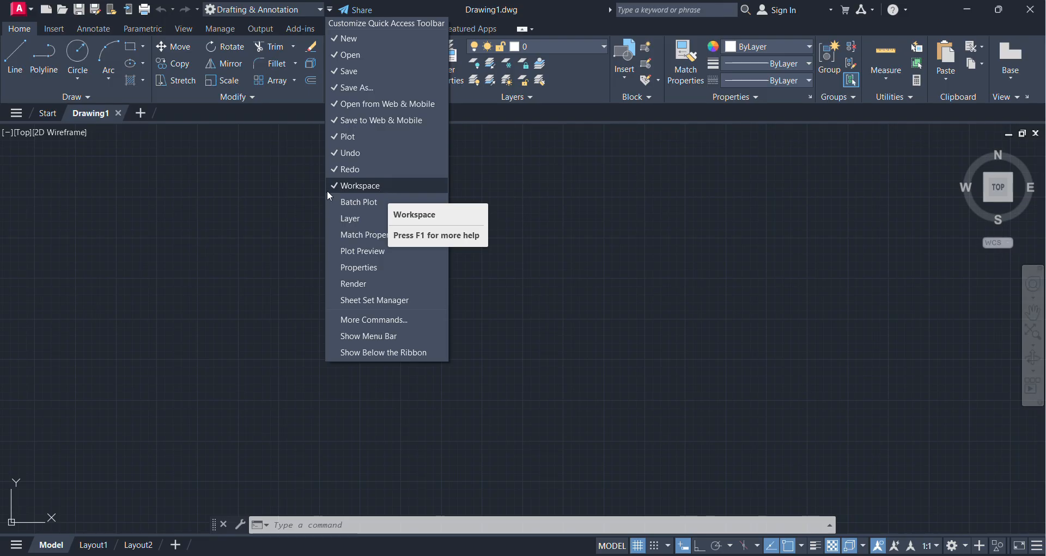
{"action": "left_click", "coordinate": [277, 7]}
{"action": "left_click", "coordinate": [278, 10]}
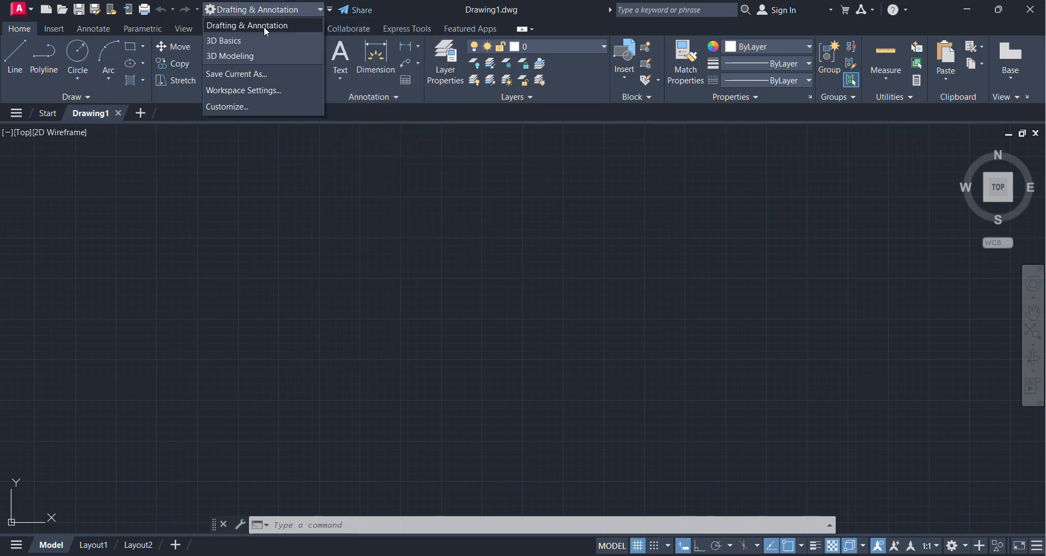
{"action": "left_click", "coordinate": [251, 43]}
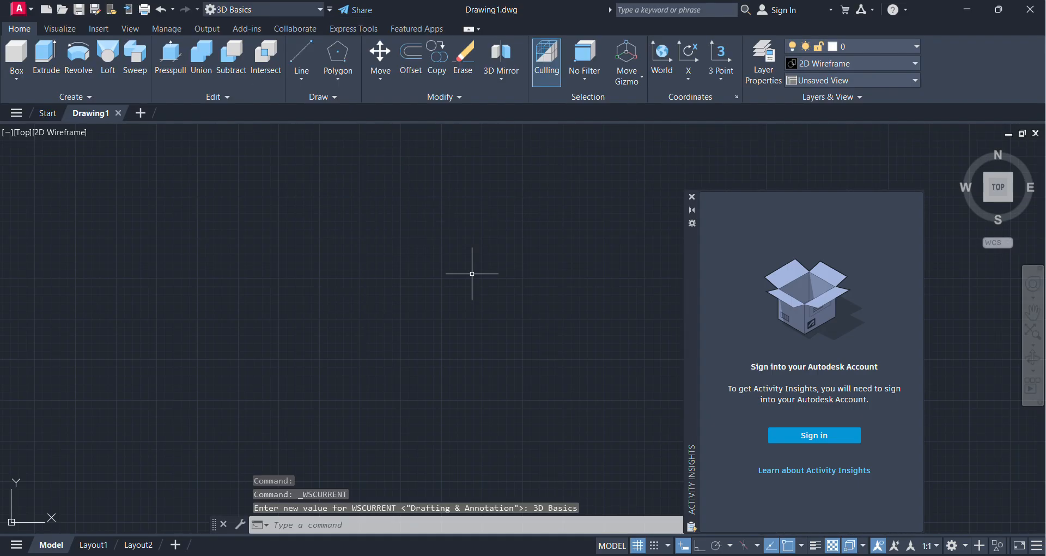
{"action": "left_click", "coordinate": [692, 198]}
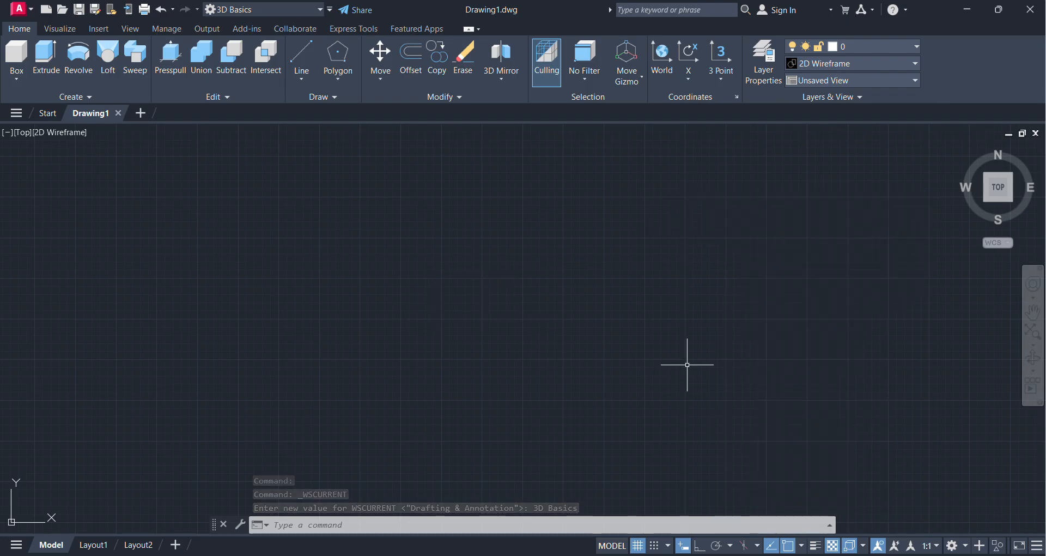
{"action": "left_click", "coordinate": [689, 555]}
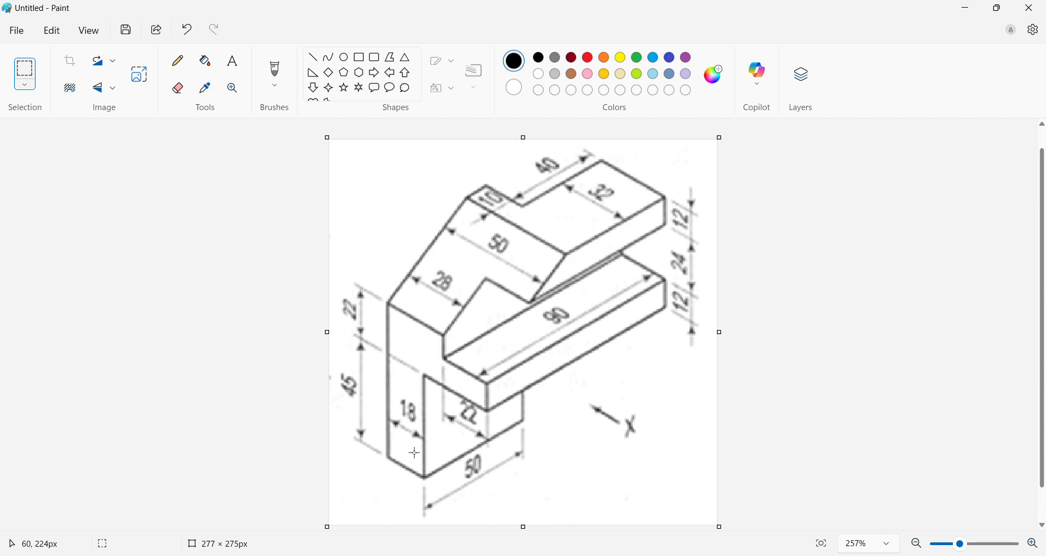
{"action": "left_click", "coordinate": [973, 11]}
{"action": "left_click", "coordinate": [60, 28]}
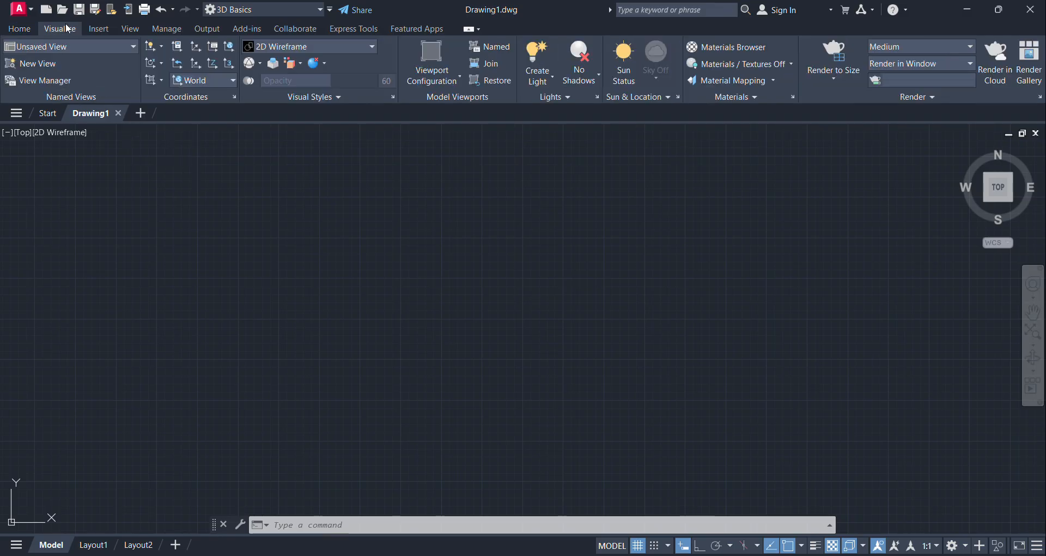
{"action": "left_click", "coordinate": [224, 81]}
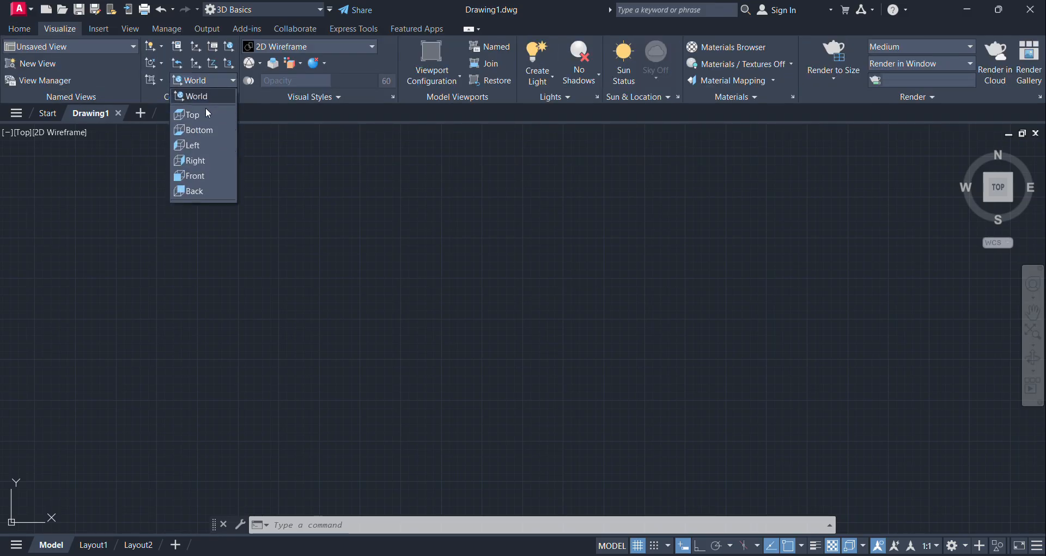
{"action": "left_click", "coordinate": [199, 145]}
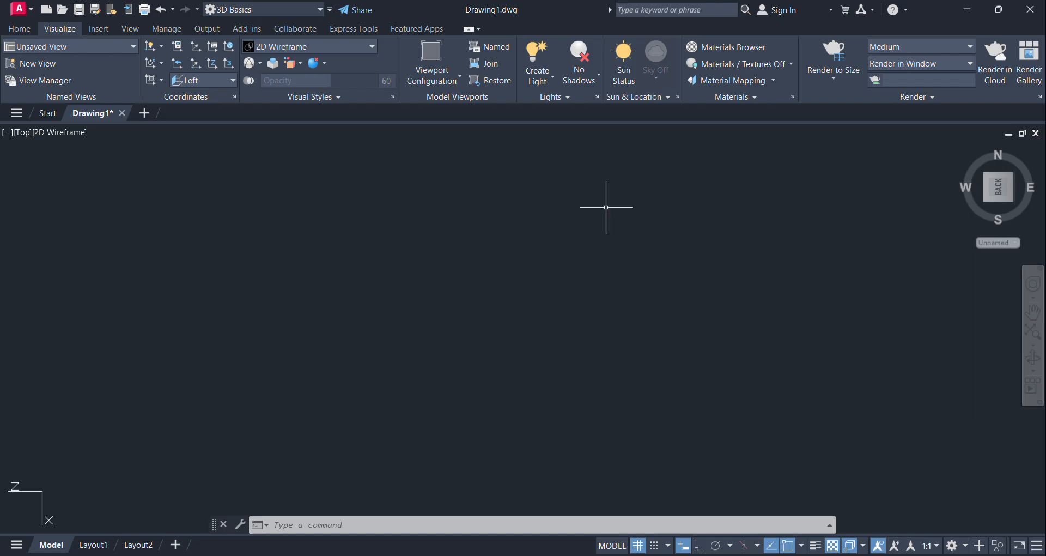
{"action": "left_click", "coordinate": [988, 200]}
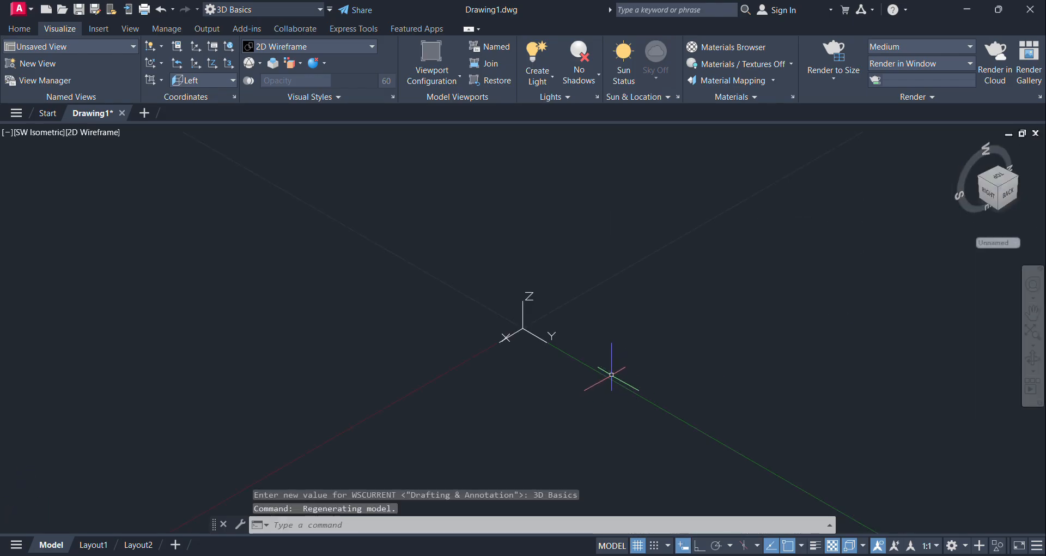
{"action": "middle_click_drag", "start_coordinate": [617, 368], "coordinate": [552, 277]}
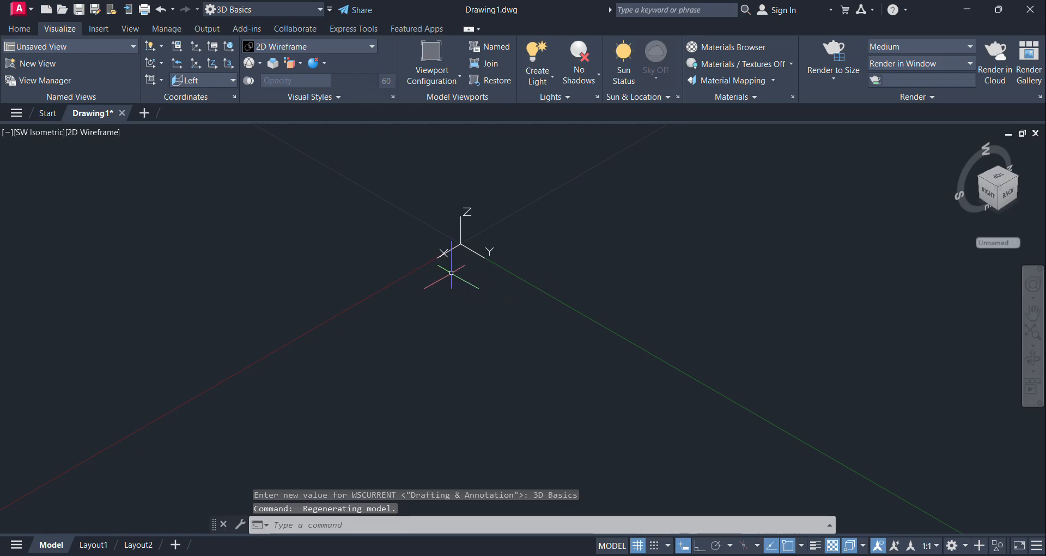
{"action": "left_click", "coordinate": [19, 28]}
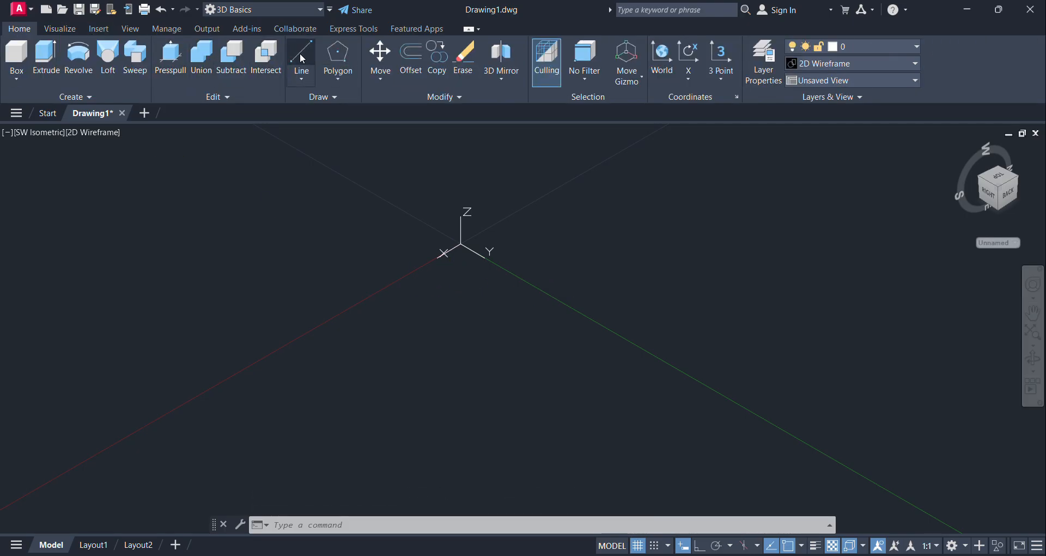
{"action": "left_click", "coordinate": [59, 28]}
{"action": "left_click", "coordinate": [189, 82]}
{"action": "left_click", "coordinate": [202, 93]}
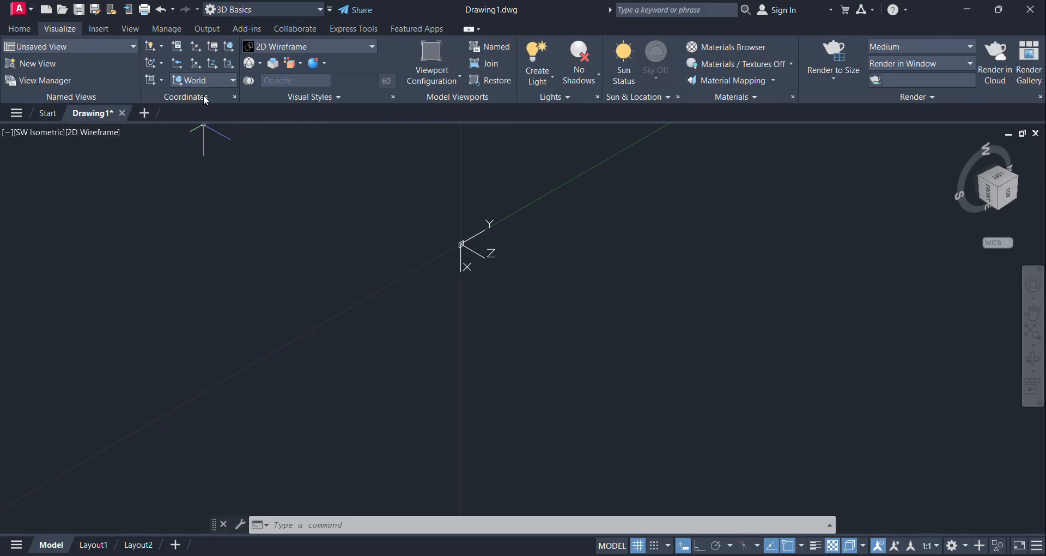
Step: Set the view to the home SW Isometric orientation and change the coordinate system to Left
{"action": "left_click", "coordinate": [1000, 209]}
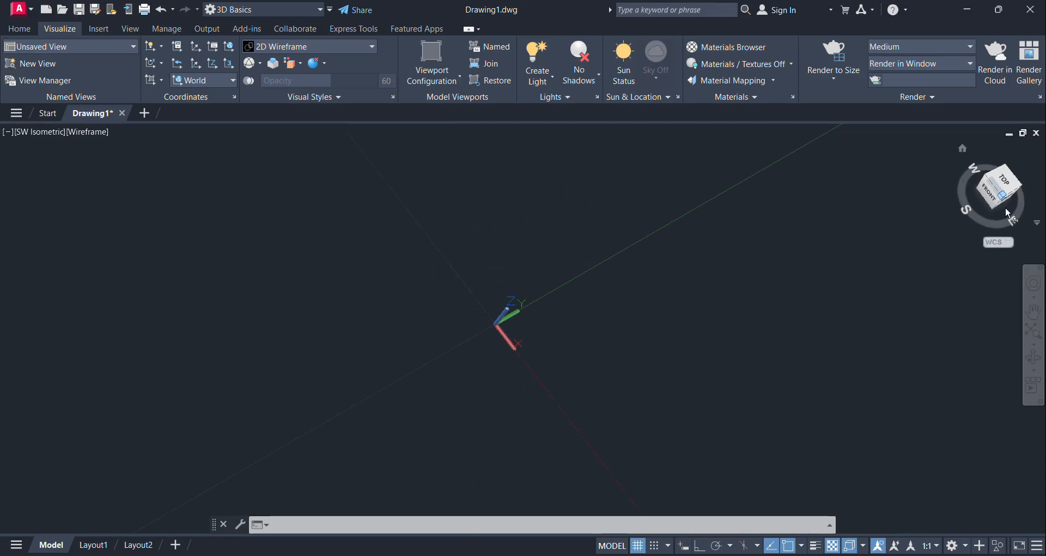
{"action": "left_click", "coordinate": [962, 150]}
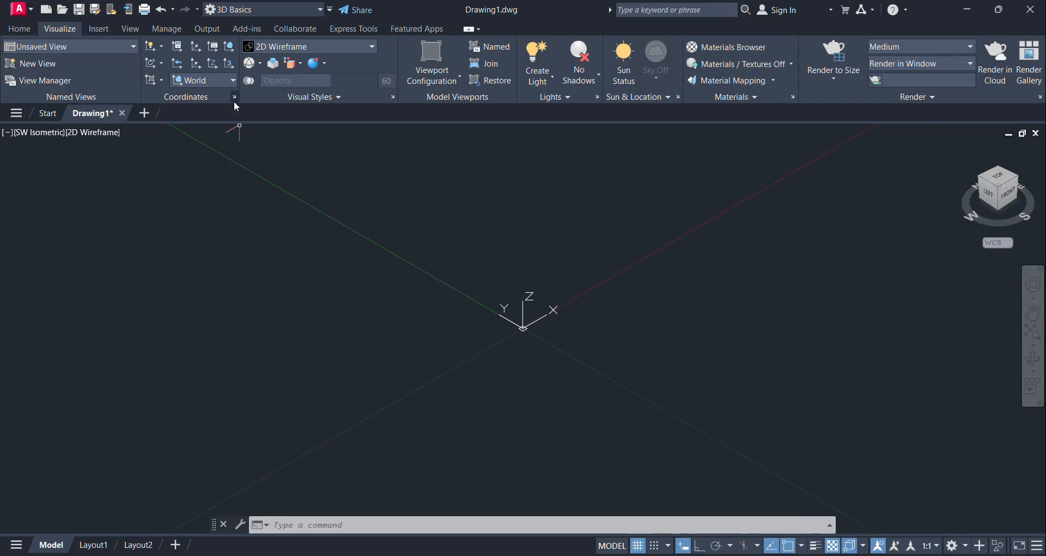
{"action": "left_click", "coordinate": [221, 82]}
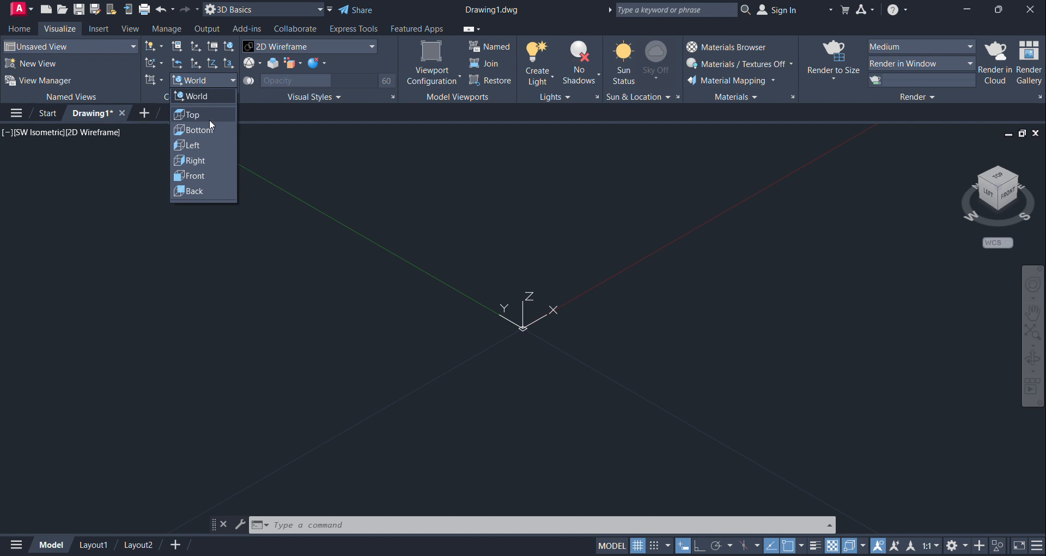
{"action": "left_click", "coordinate": [211, 80]}
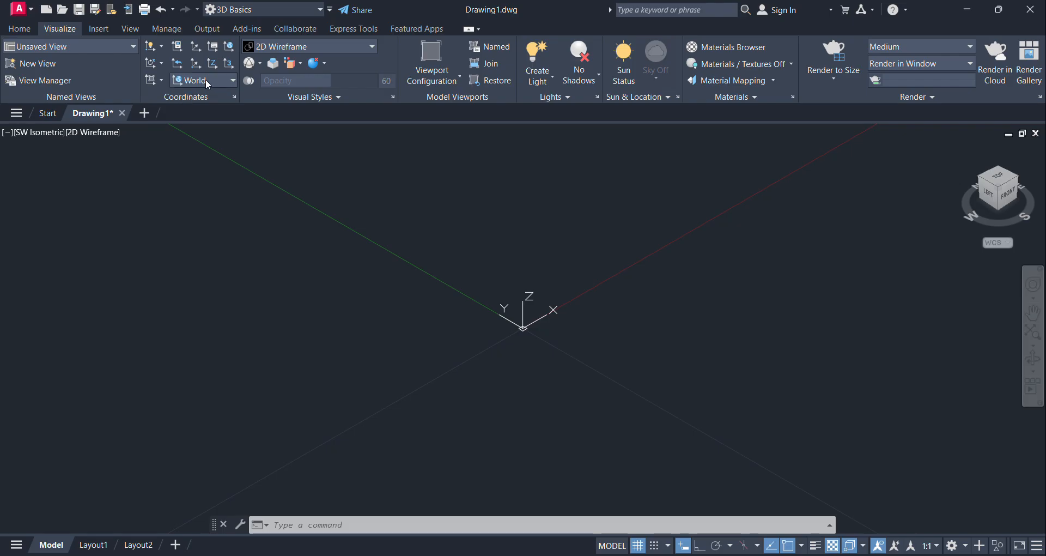
{"action": "left_click", "coordinate": [204, 80]}
{"action": "left_click", "coordinate": [200, 144]}
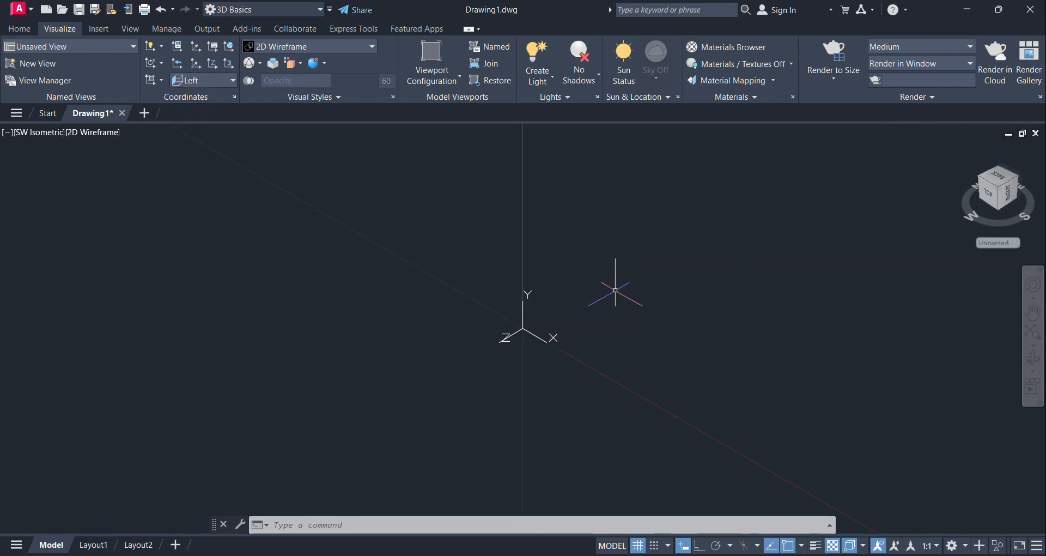
Step: Turn on orthogonal mode and draw a 93-unit line straight up along the Y direction from a point near the origin
{"action": "left_click", "coordinate": [19, 29]}
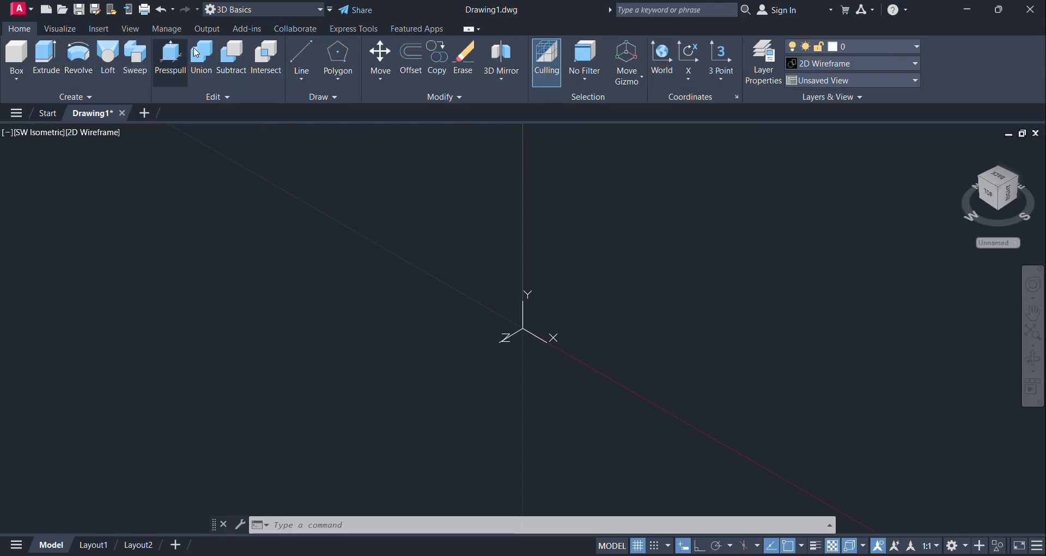
{"action": "left_click", "coordinate": [301, 54]}
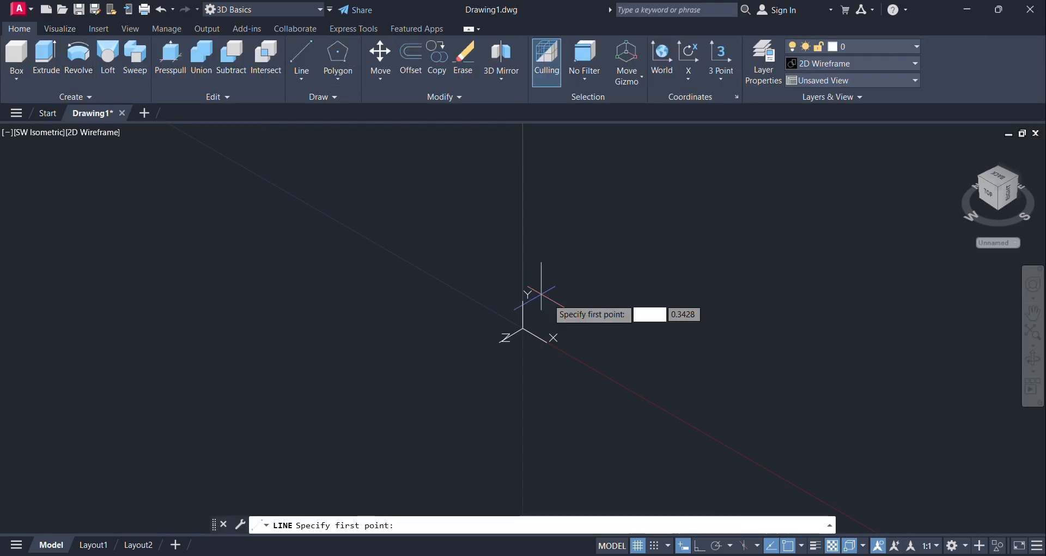
{"action": "left_click", "coordinate": [594, 370]}
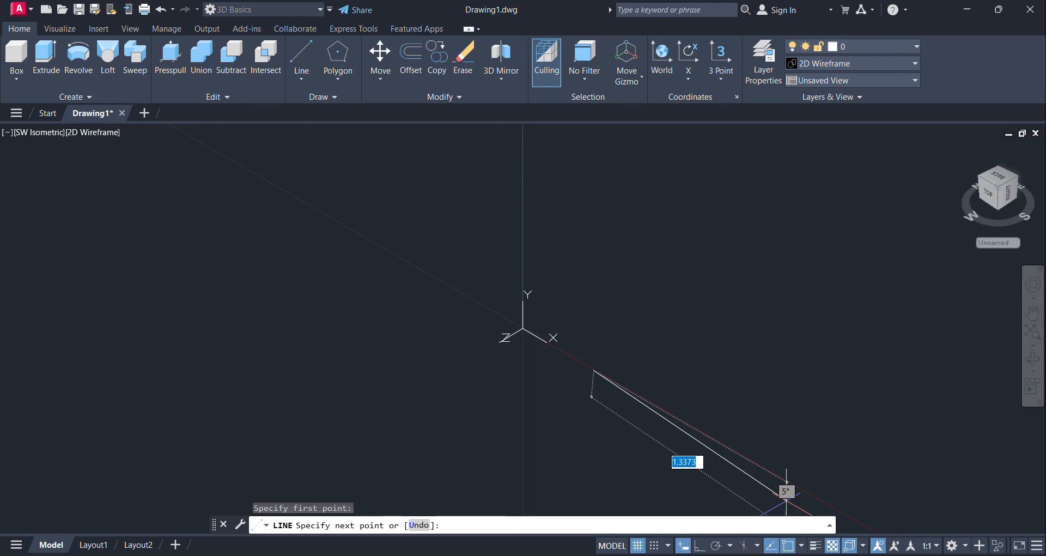
{"action": "left_click", "coordinate": [699, 545]}
{"action": "middle_click_drag", "start_coordinate": [600, 212], "coordinate": [373, 277]}
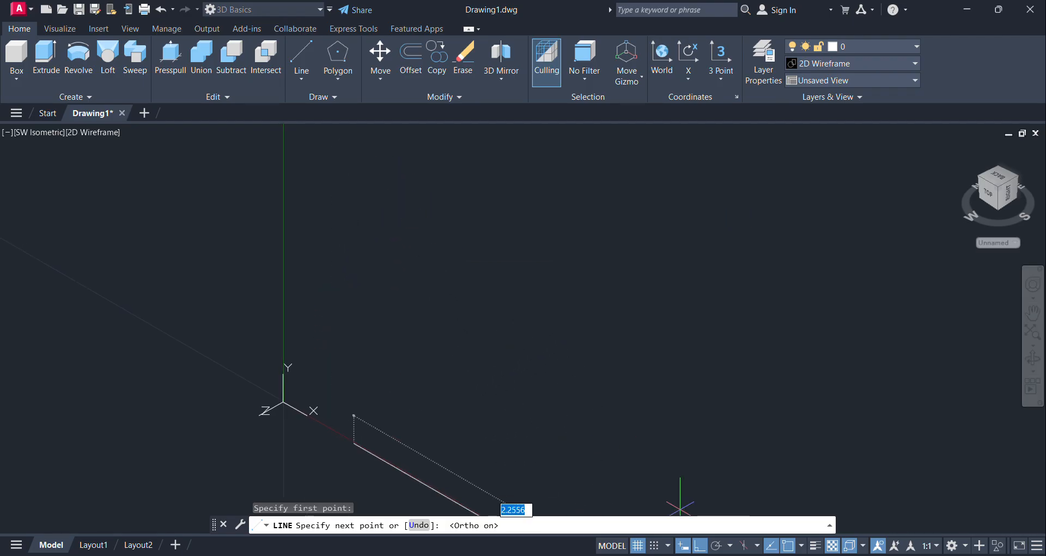
{"action": "mouse_move", "coordinate": [691, 517]}
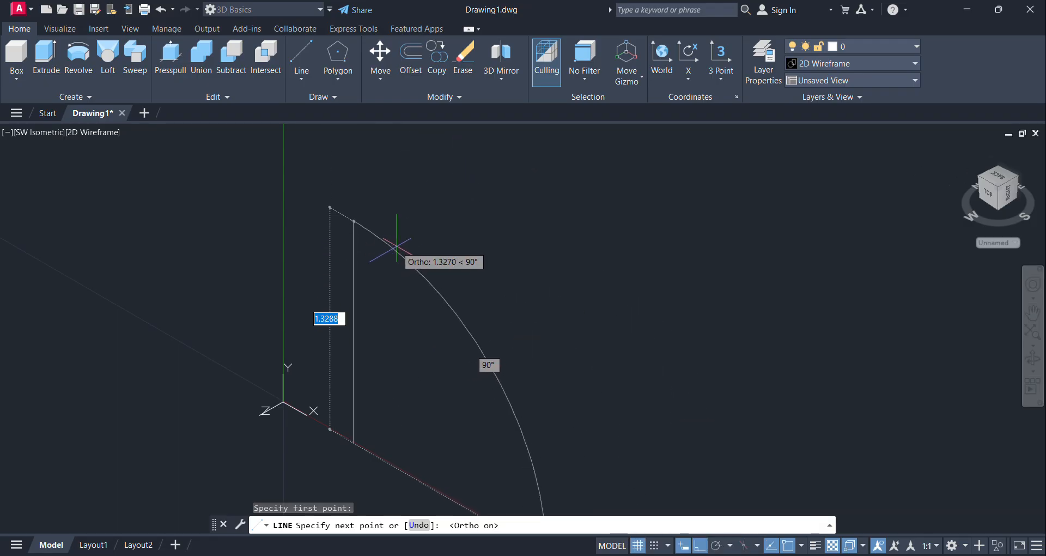
{"action": "type", "text": "9"}
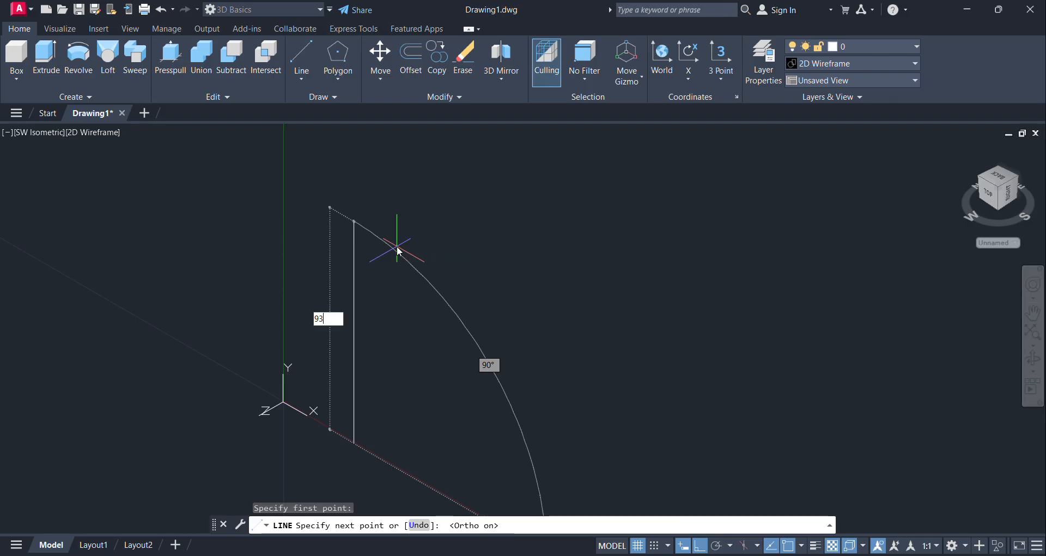
{"action": "type", "text": "3"}
{"action": "key", "text": "Tab"}
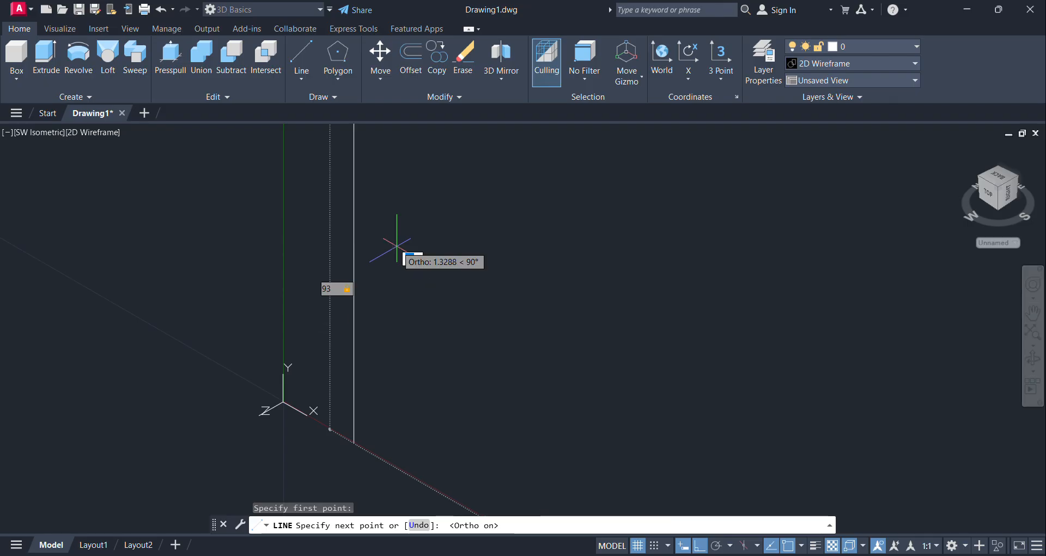
{"action": "scroll", "coordinate": [436, 341], "scroll_direction": "down", "scroll_amount": 8}
{"action": "scroll", "coordinate": [447, 335], "scroll_direction": "up", "scroll_amount": 8}
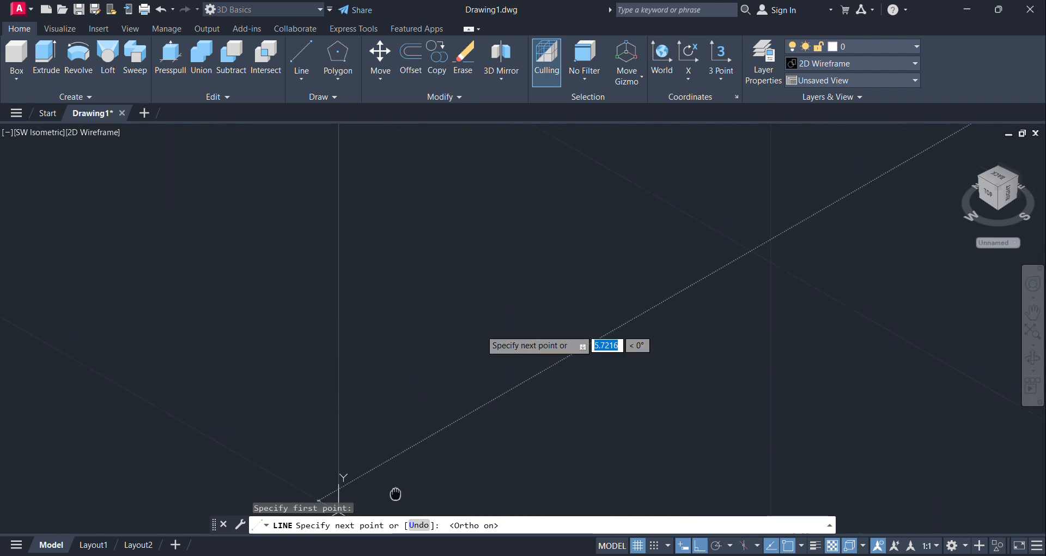
{"action": "scroll", "coordinate": [393, 212], "scroll_direction": "down", "scroll_amount": 8}
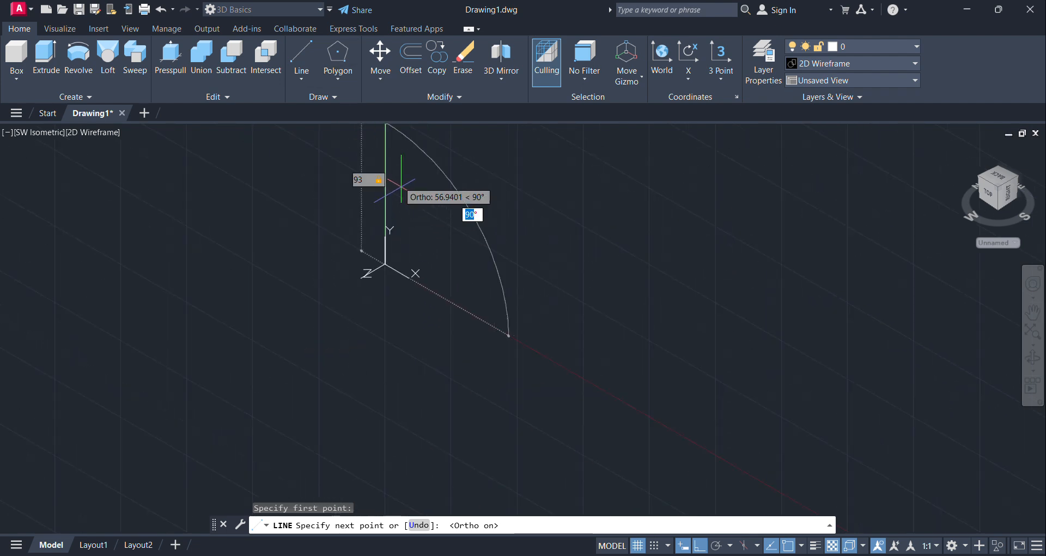
{"action": "middle_click_drag", "start_coordinate": [395, 164], "coordinate": [358, 336]}
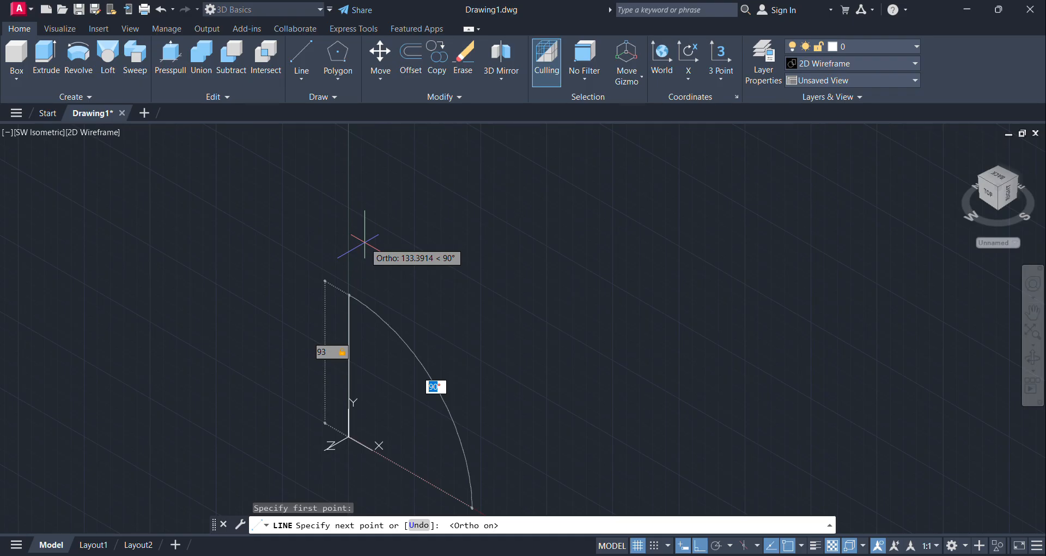
{"action": "key", "text": "Return"}
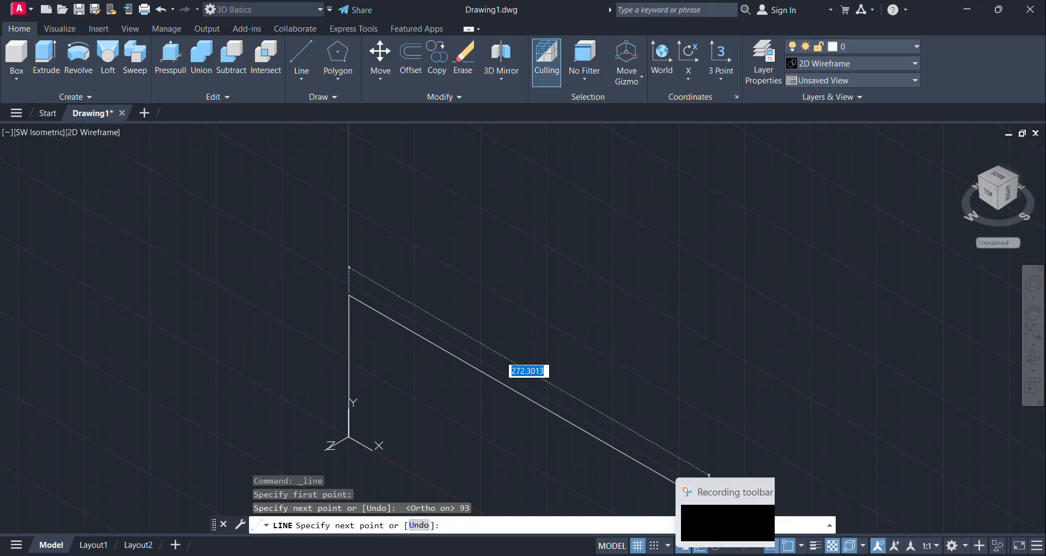
Step: Check the reference image in Paint and continue the line 50 units along the X direction from the vertical line's upper end
{"action": "left_click", "coordinate": [708, 517]}
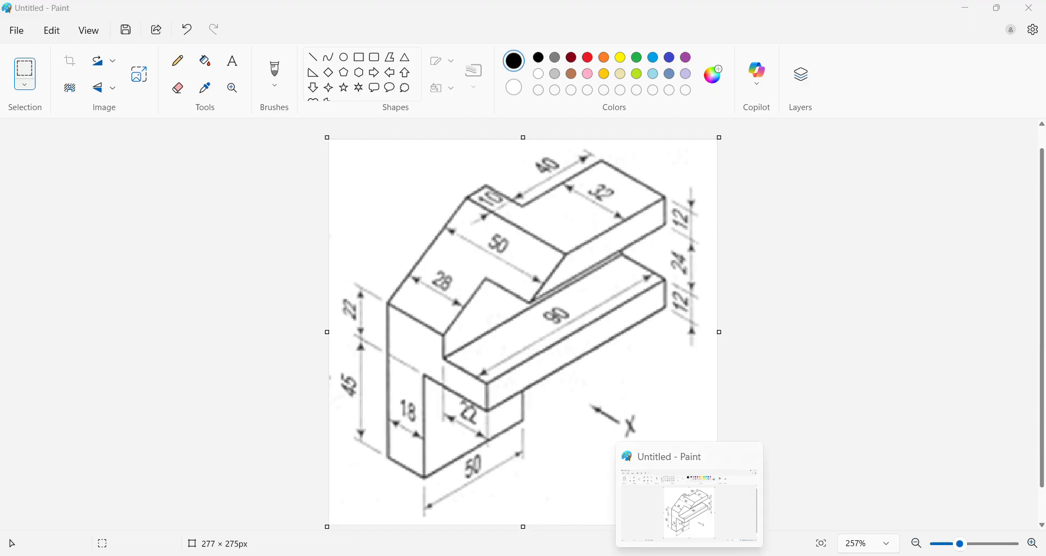
{"action": "left_click", "coordinate": [689, 555]}
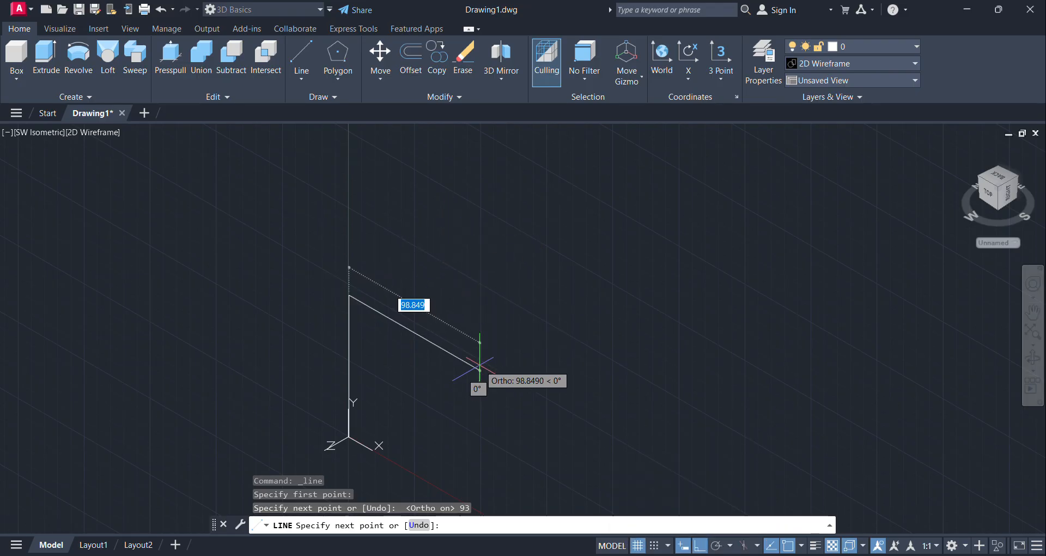
{"action": "type", "text": "50"}
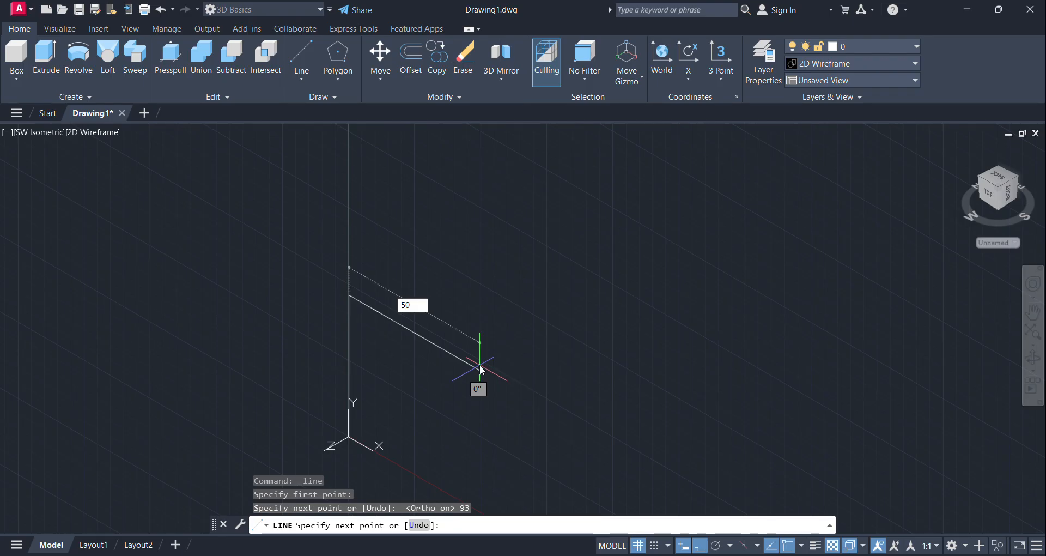
{"action": "key", "text": "Return"}
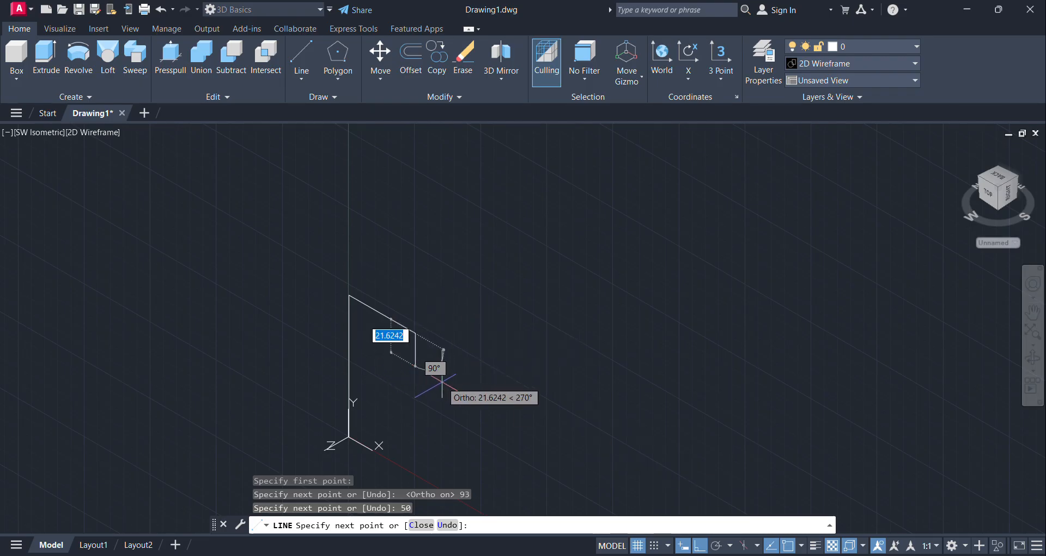
Step: Check the reference image in Paint and continue the line 12 units straight down from the end of the 50-unit segment
{"action": "middle_click_drag", "start_coordinate": [443, 381], "coordinate": [444, 266]}
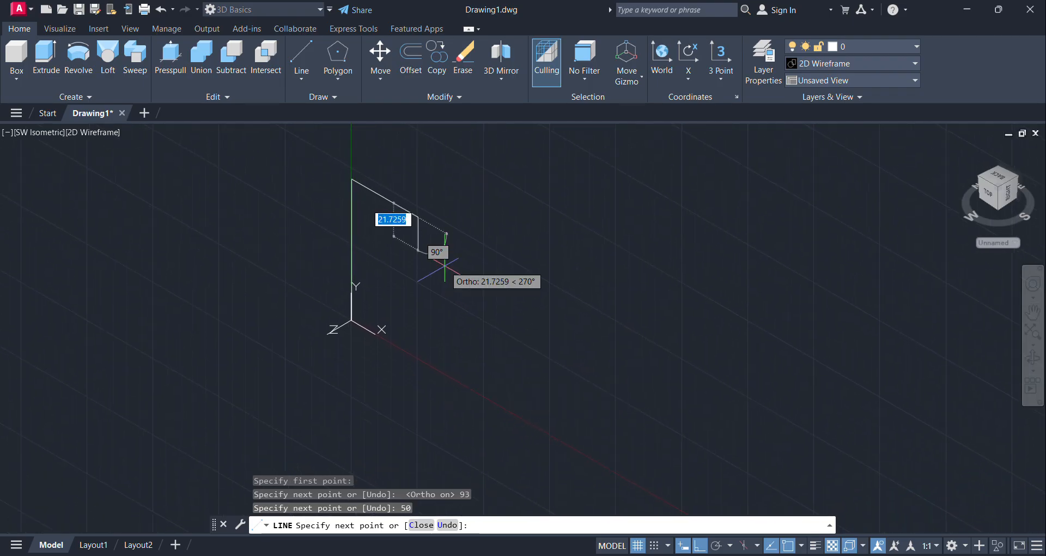
{"action": "mouse_move", "coordinate": [689, 555]}
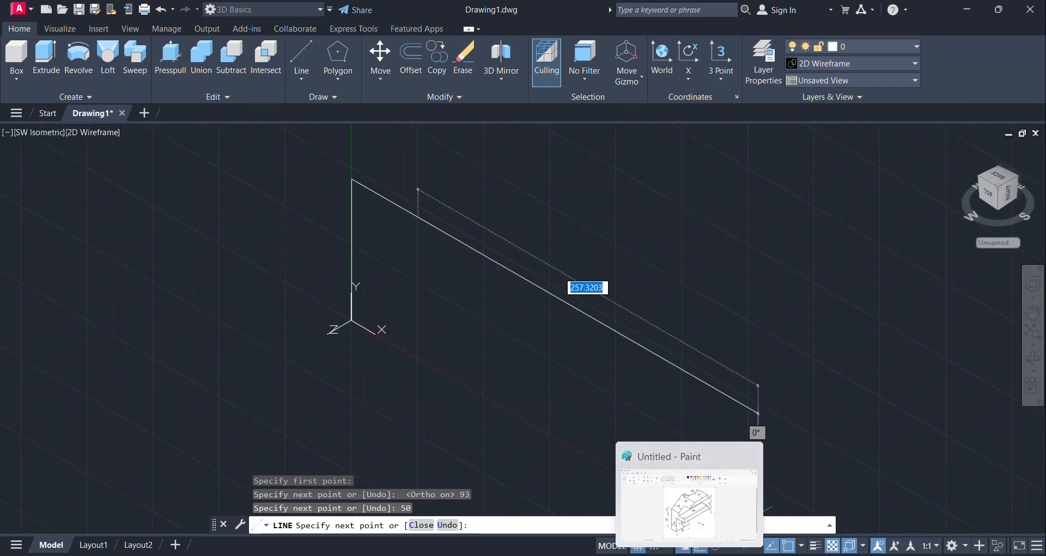
{"action": "left_click", "coordinate": [688, 498]}
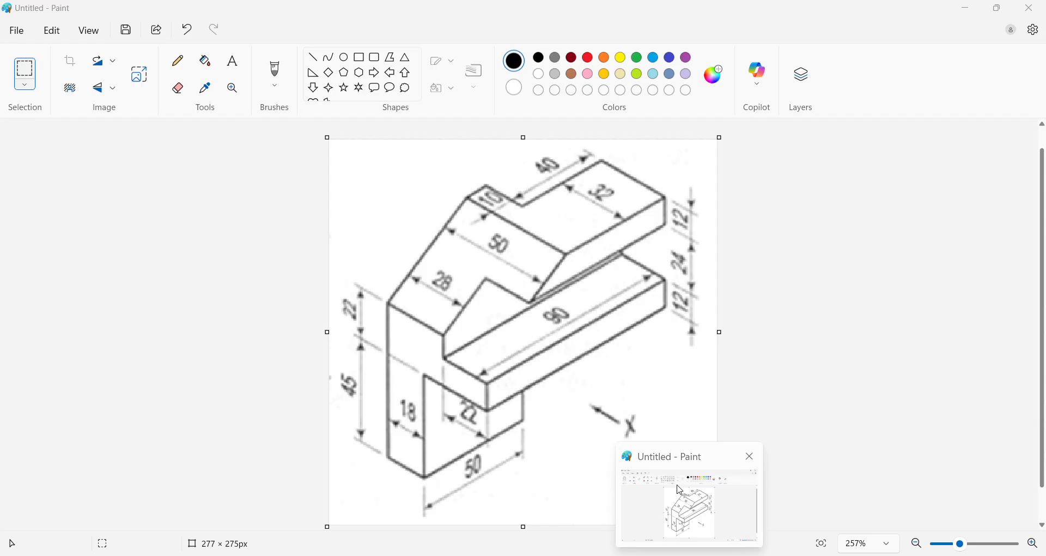
{"action": "left_click", "coordinate": [680, 490]}
{"action": "mouse_move", "coordinate": [685, 553]}
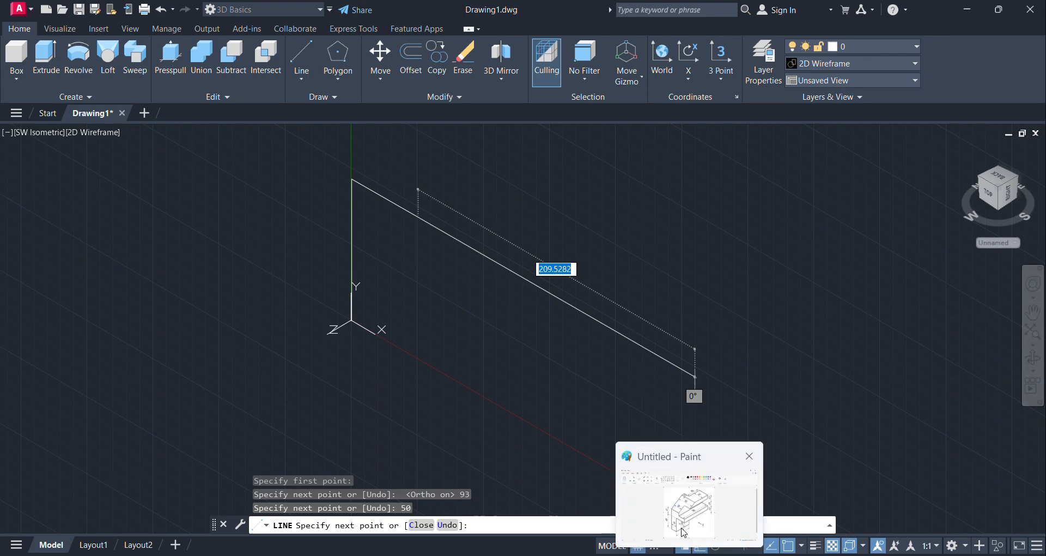
{"action": "left_click", "coordinate": [683, 532]}
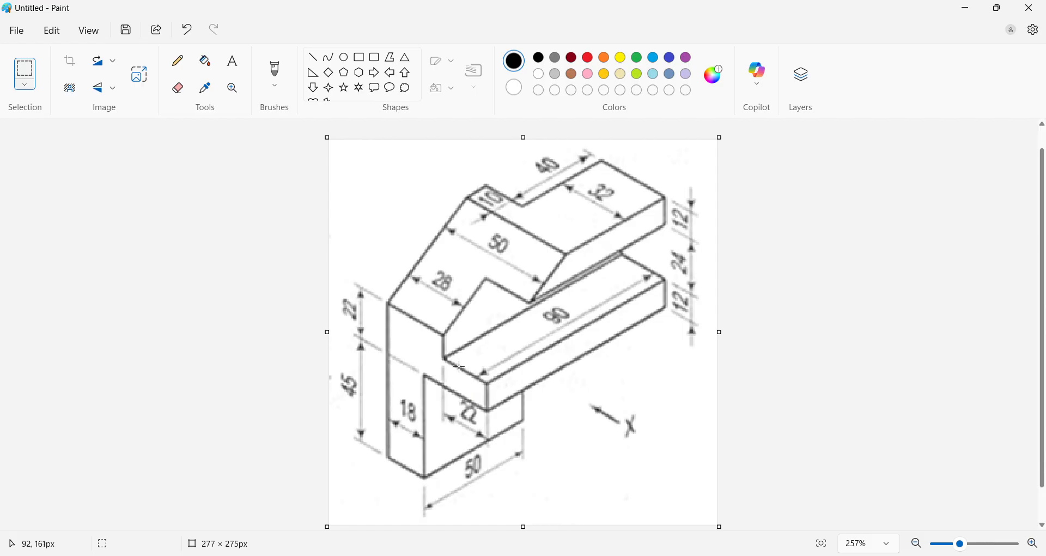
{"action": "left_click", "coordinate": [997, 7]}
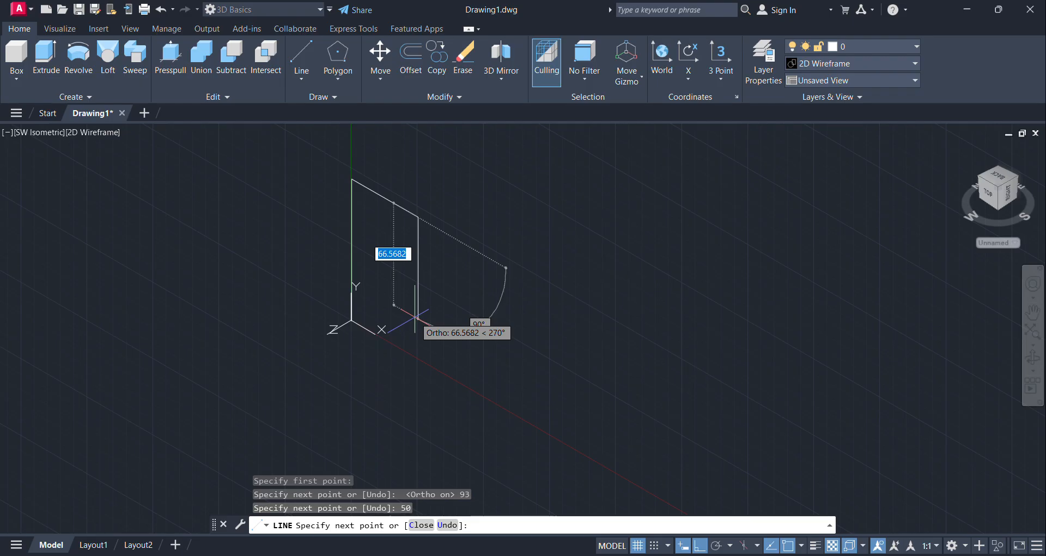
{"action": "type", "text": "12"}
{"action": "key", "text": "Return"}
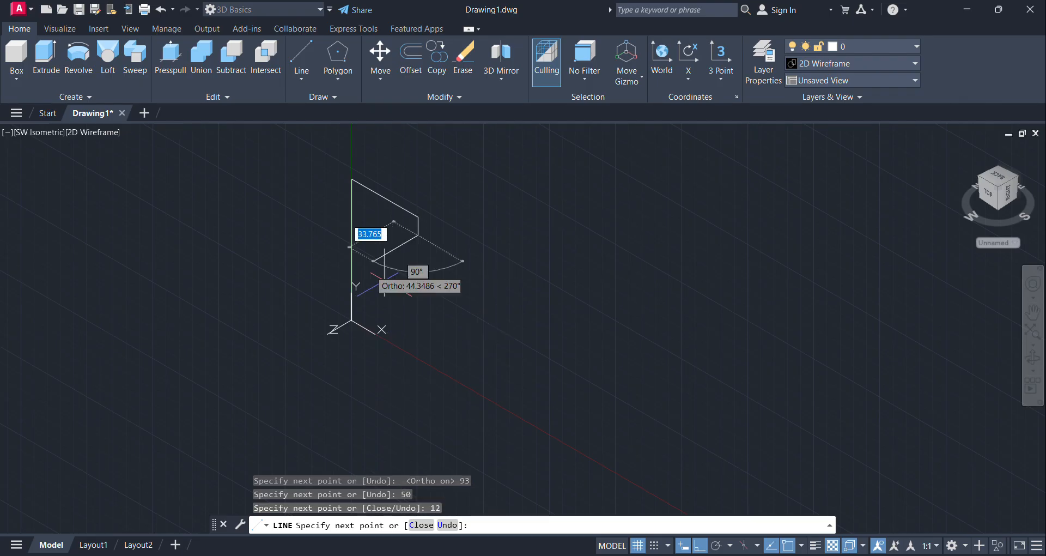
Step: Outline the profile's upper slot with segments 22 units back along X, 24 units down and 22 units outward
{"action": "type", "text": "22"}
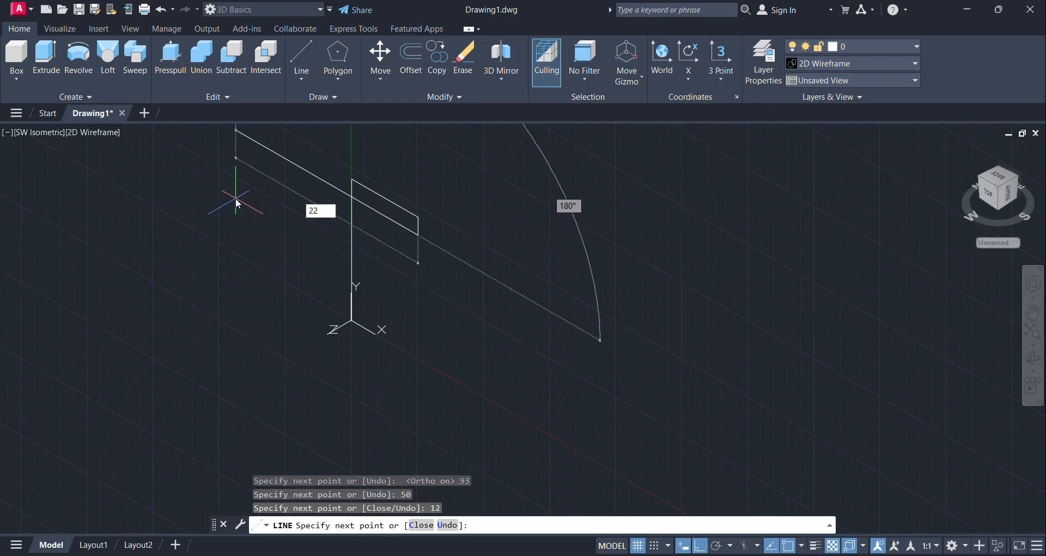
{"action": "key", "text": "Return"}
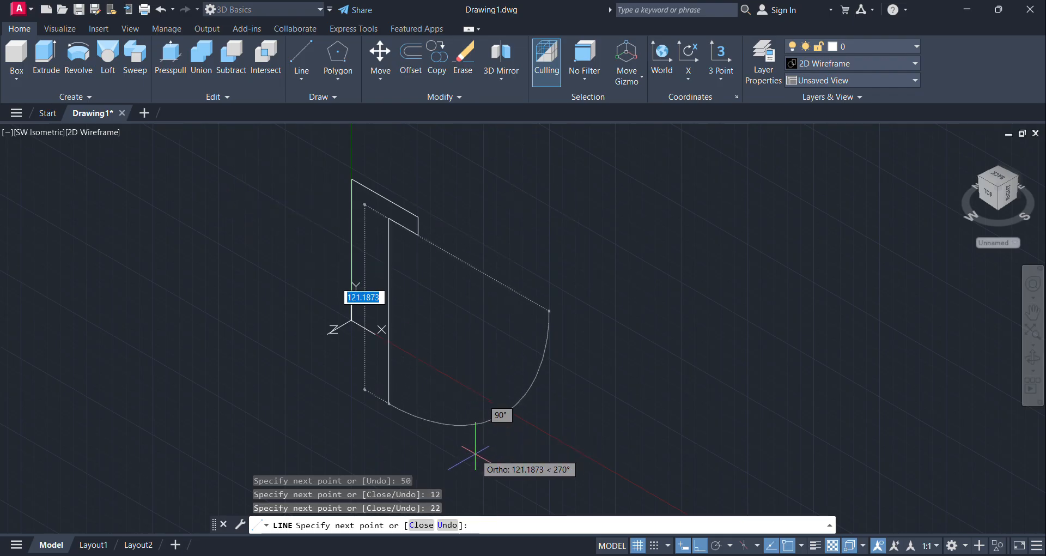
{"action": "type", "text": "24"}
{"action": "key", "text": "Return"}
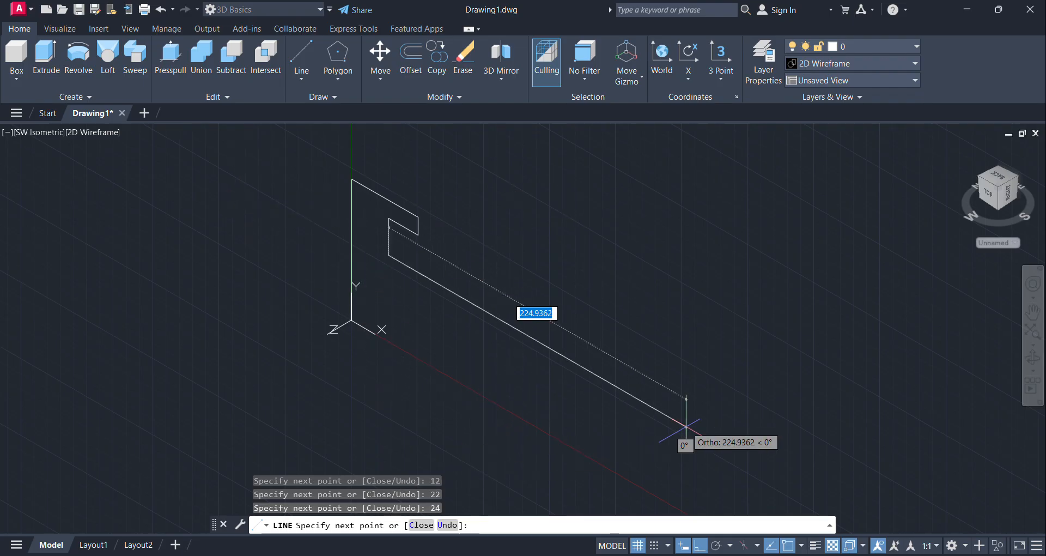
{"action": "type", "text": "22"}
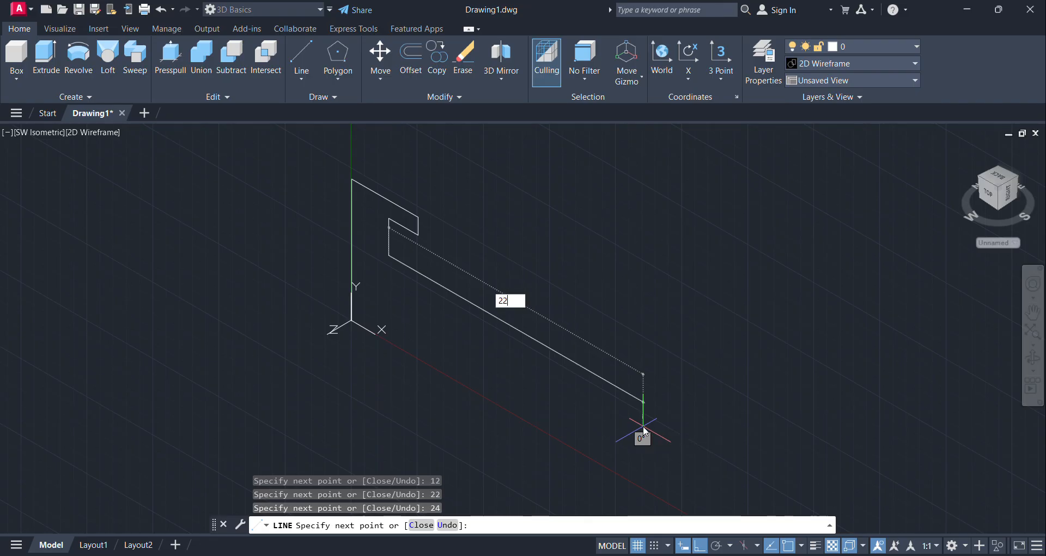
{"action": "key", "text": "Return"}
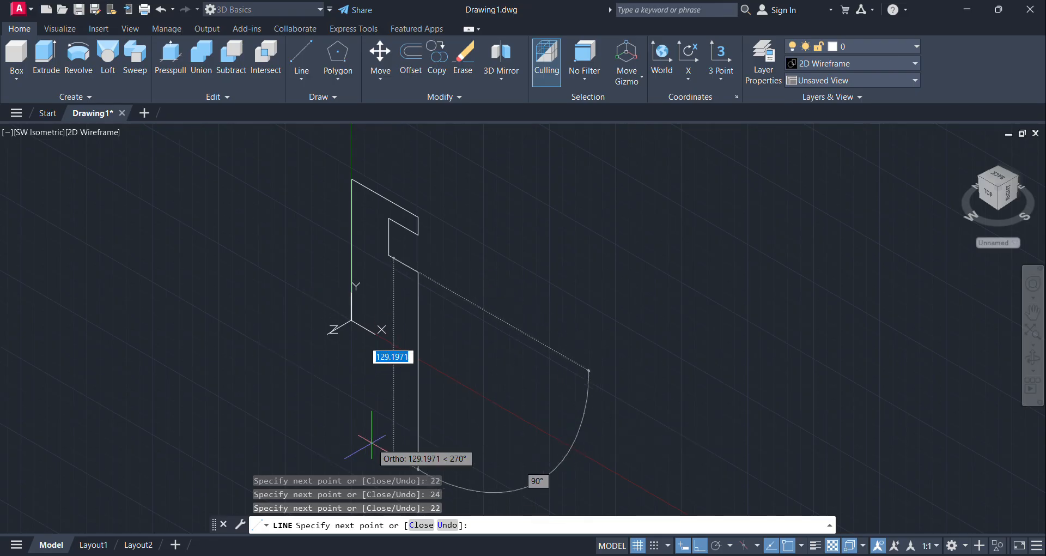
Step: Outline the lower arm with a 12-unit segment down and, after checking the Paint reference, a 32-unit segment back along X
{"action": "type", "text": "12"}
{"action": "key", "text": "Return"}
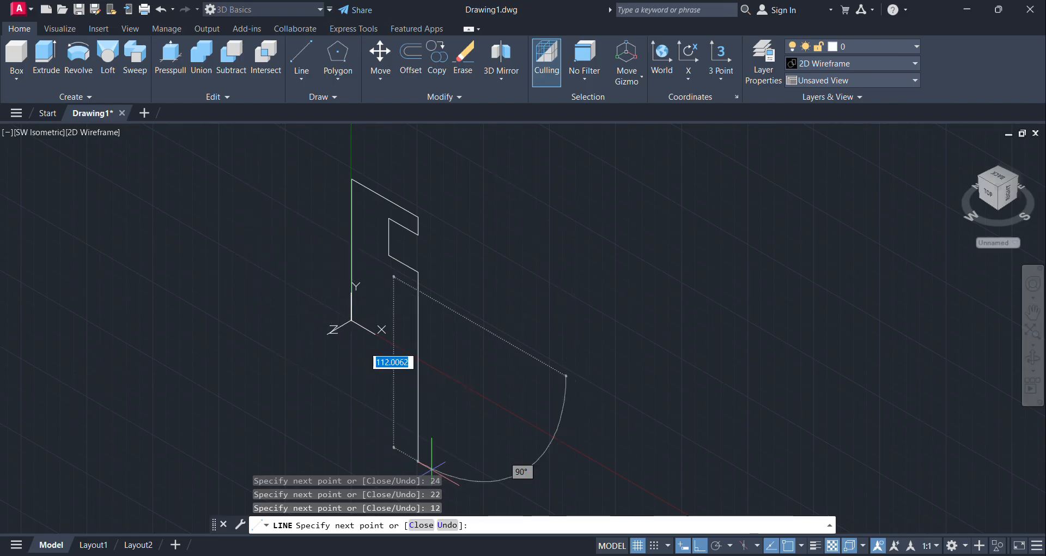
{"action": "key", "text": "alt+Tab"}
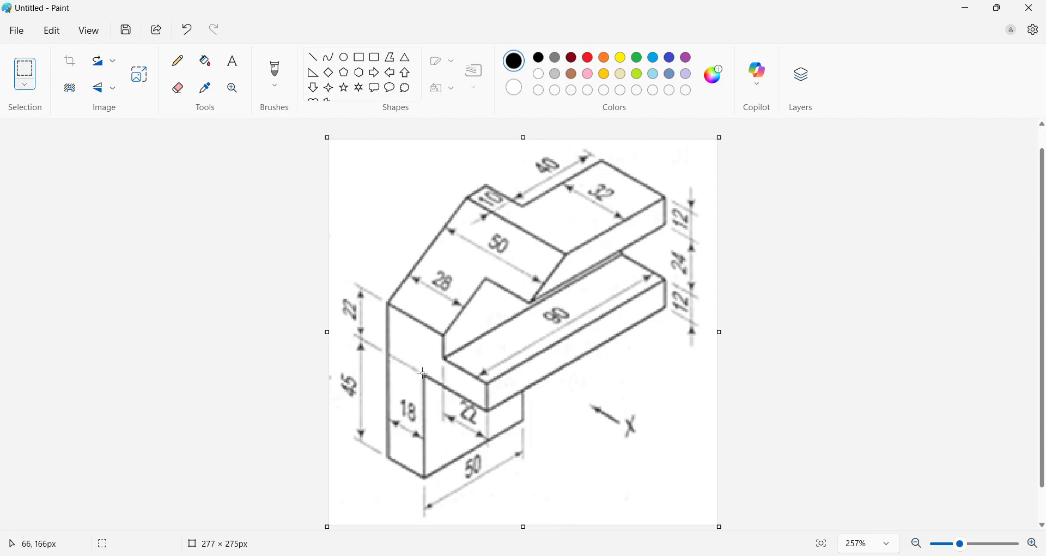
{"action": "left_click", "coordinate": [974, 15]}
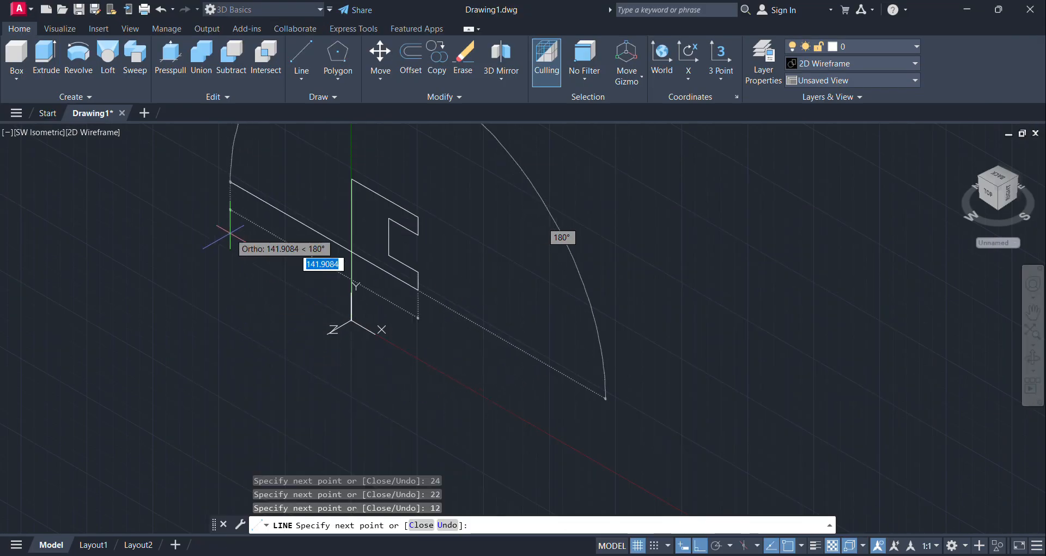
{"action": "type", "text": "32"}
{"action": "key", "text": "Return"}
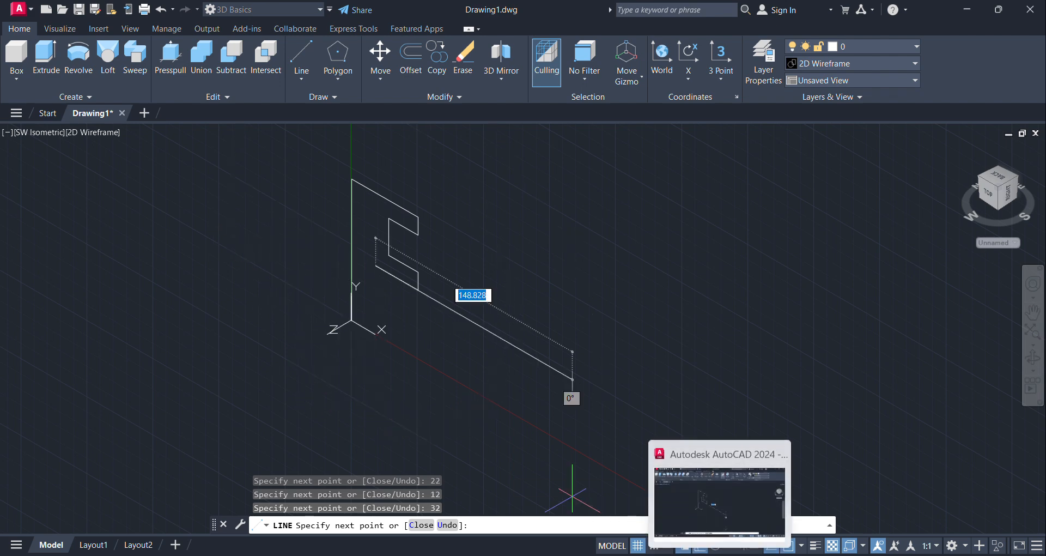
Step: Check the reference in Paint and close the profile with a 45-unit segment down and an 18-unit segment back to the start point
{"action": "left_click", "coordinate": [744, 555]}
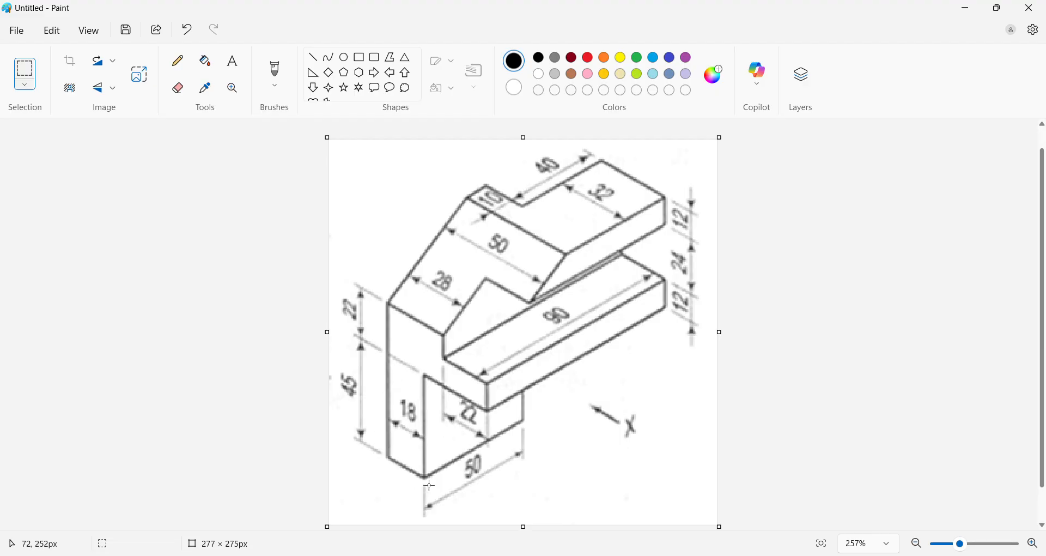
{"action": "left_click", "coordinate": [964, 9]}
{"action": "type", "text": "45"}
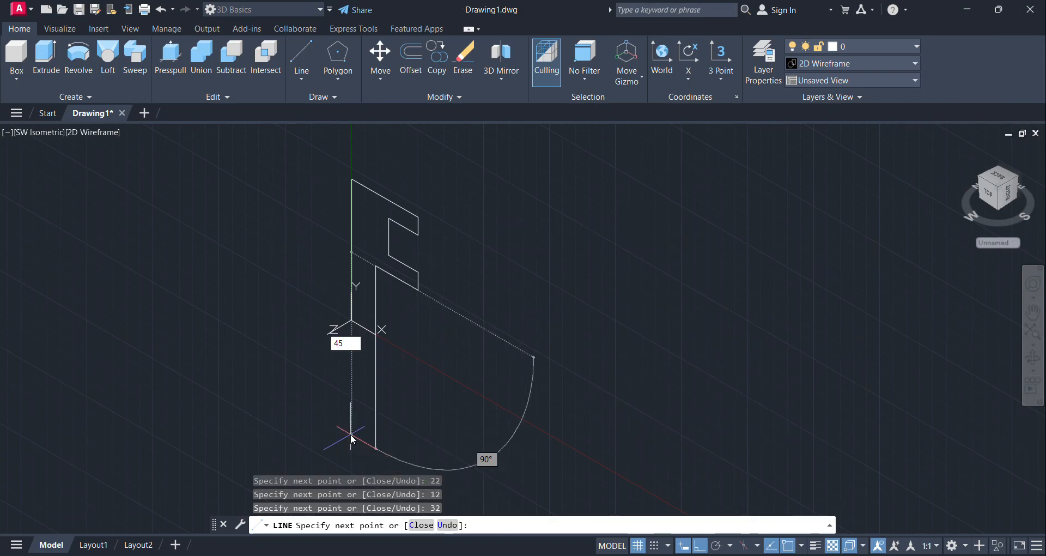
{"action": "key", "text": "Return"}
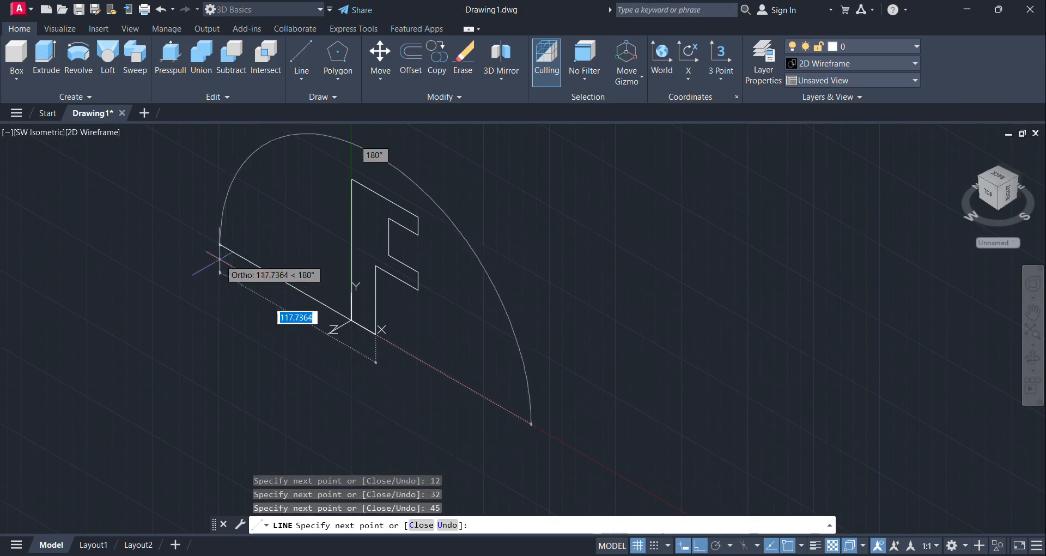
{"action": "type", "text": "18"}
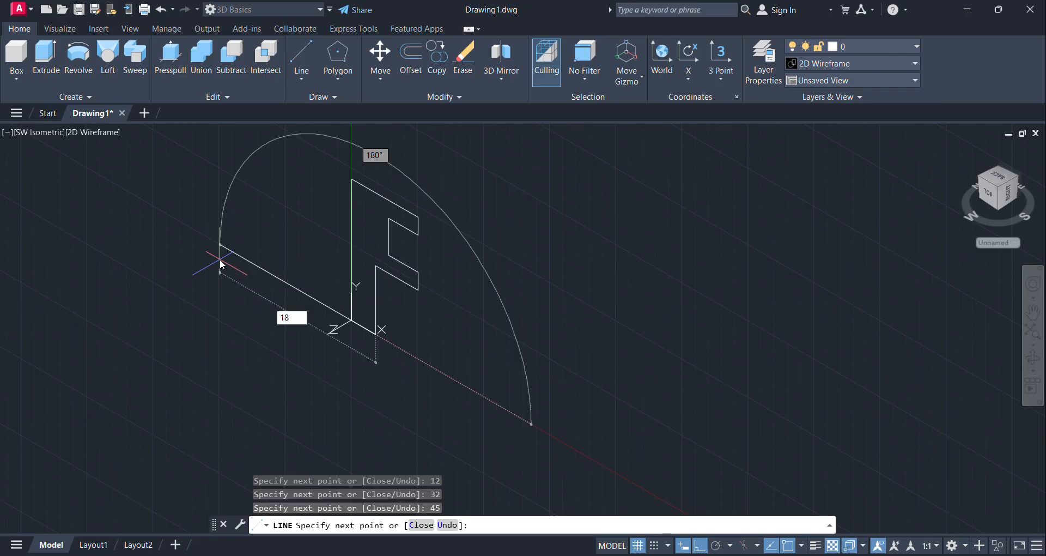
{"action": "key", "text": "Return"}
{"action": "key", "text": "Return"}
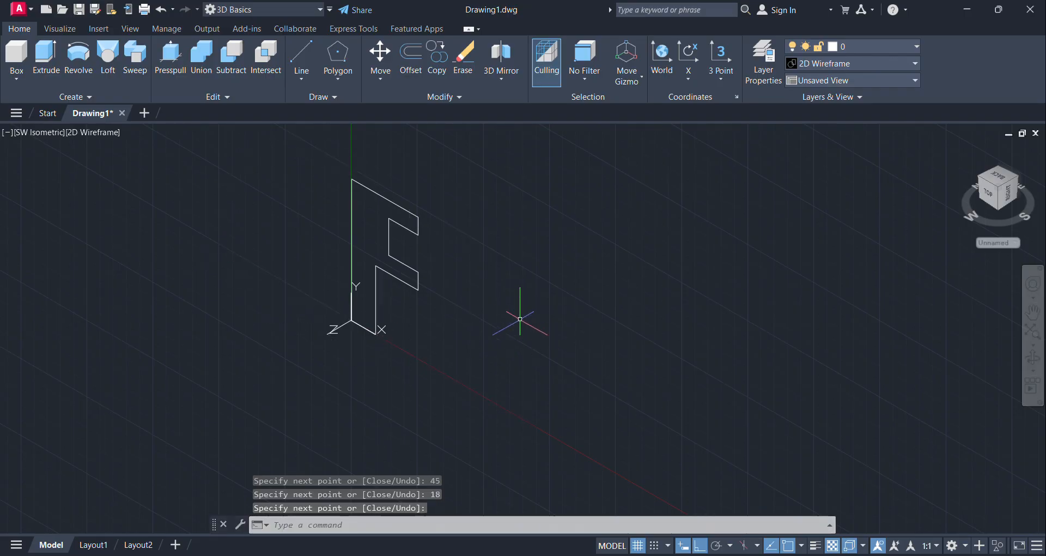
Step: Presspull the closed profile area 90 units toward the front-left, checking the depth in the Paint reference image
{"action": "middle_click_drag", "start_coordinate": [509, 311], "coordinate": [601, 312]}
{"action": "left_click", "coordinate": [182, 64]}
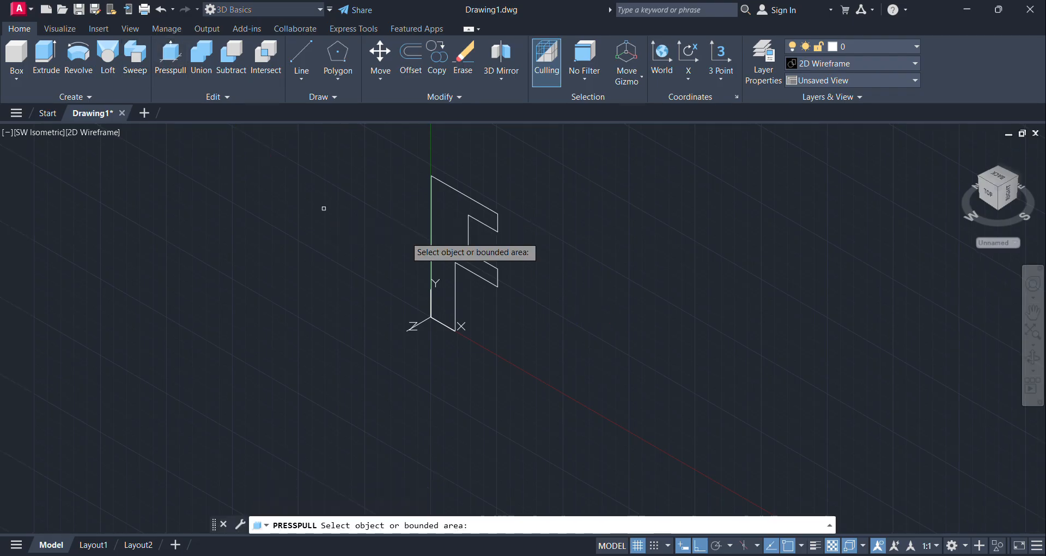
{"action": "left_click", "coordinate": [439, 232]}
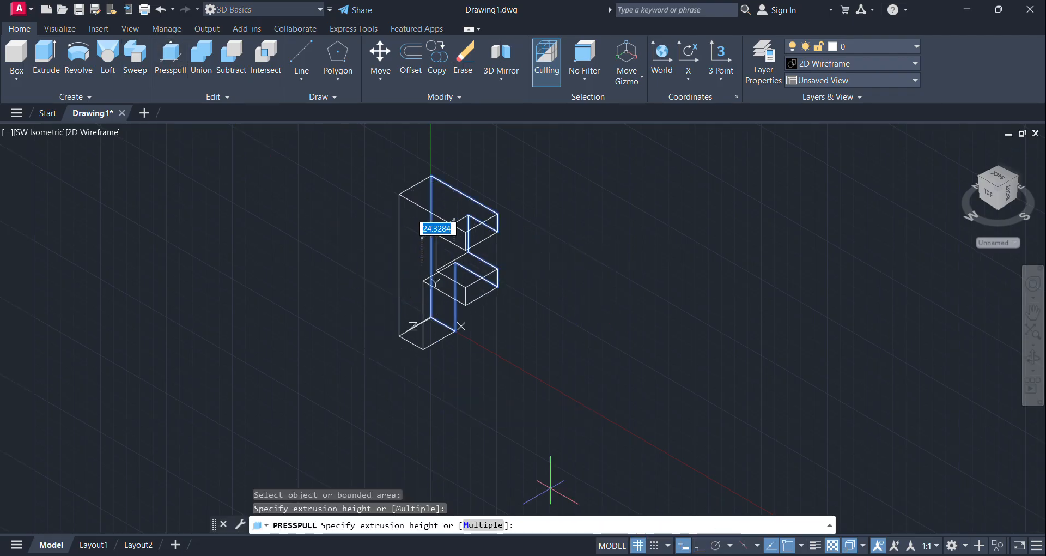
{"action": "left_click", "coordinate": [690, 555]}
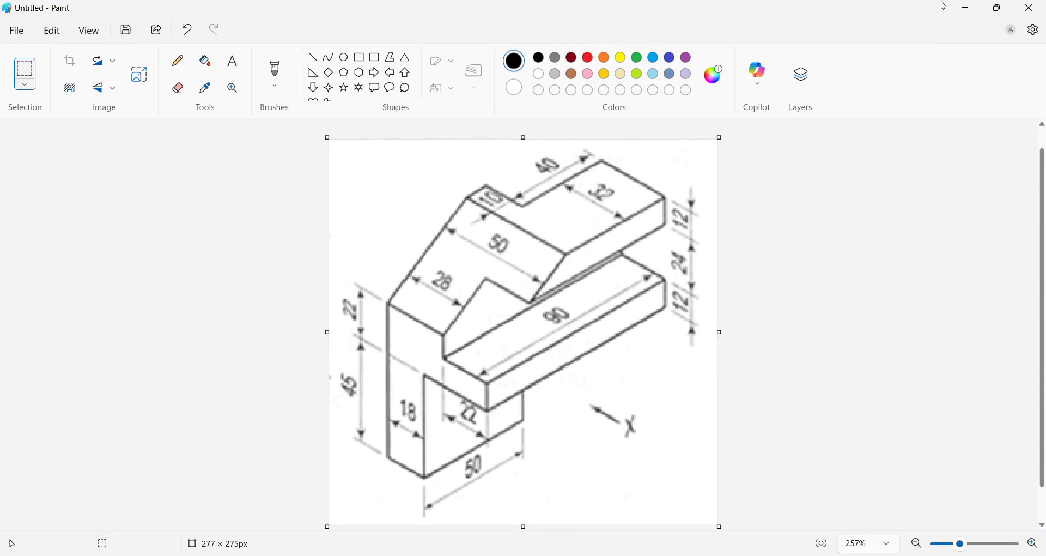
{"action": "left_click", "coordinate": [967, 8]}
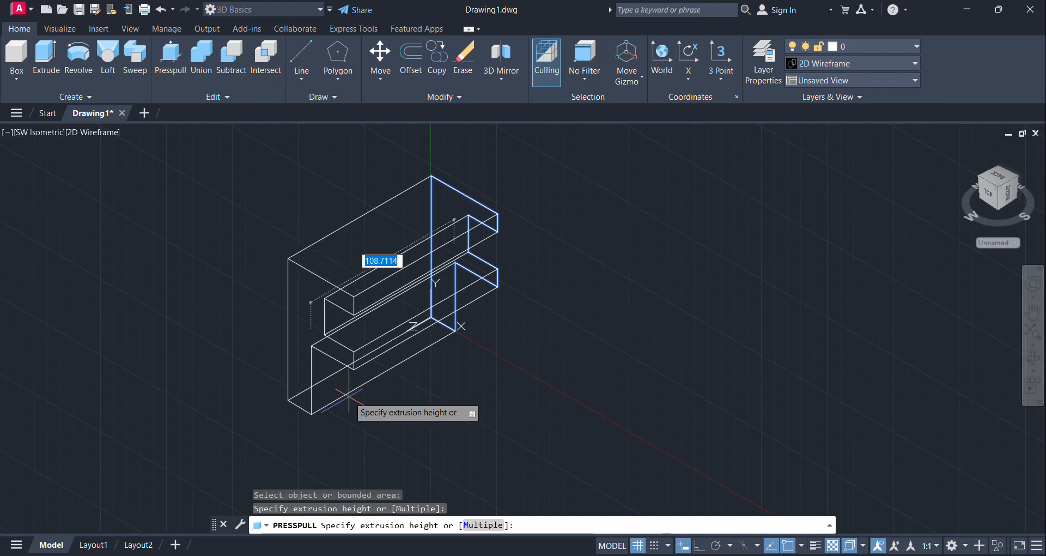
{"action": "type", "text": "90"}
{"action": "key", "text": "Return"}
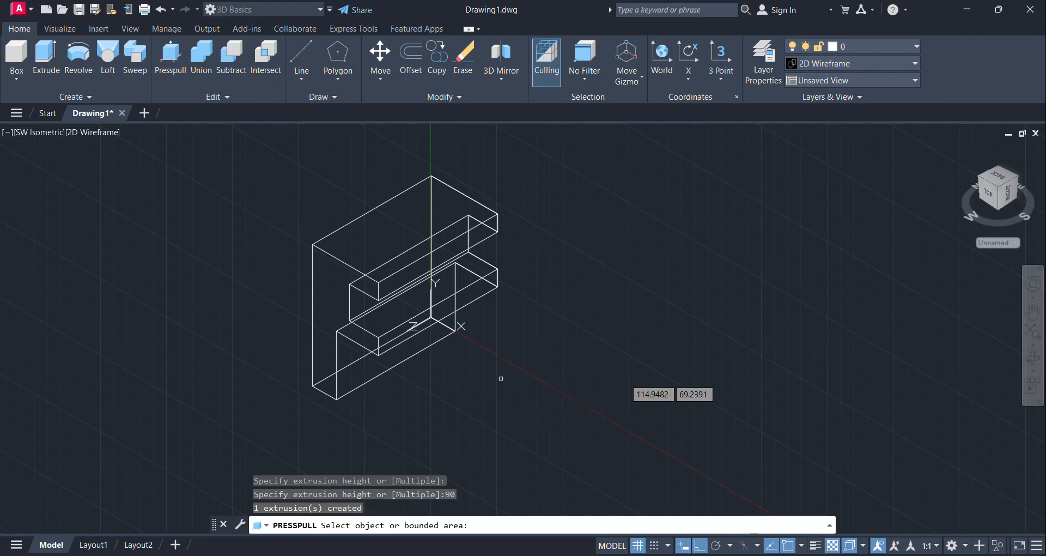
{"action": "key", "text": "Return"}
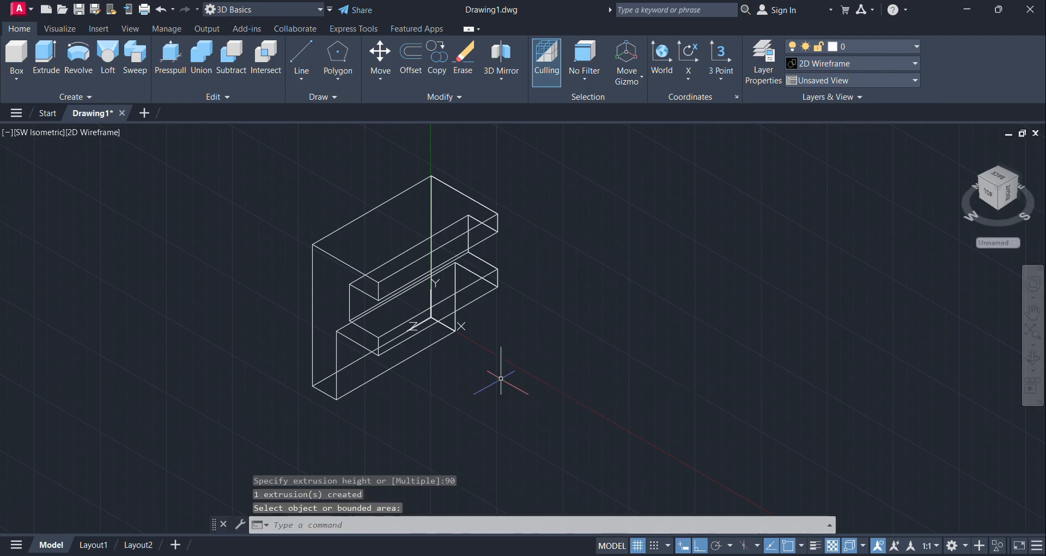
Step: Change the visual style to Conceptual to display the solid bracket shaded
{"action": "left_click", "coordinate": [819, 64]}
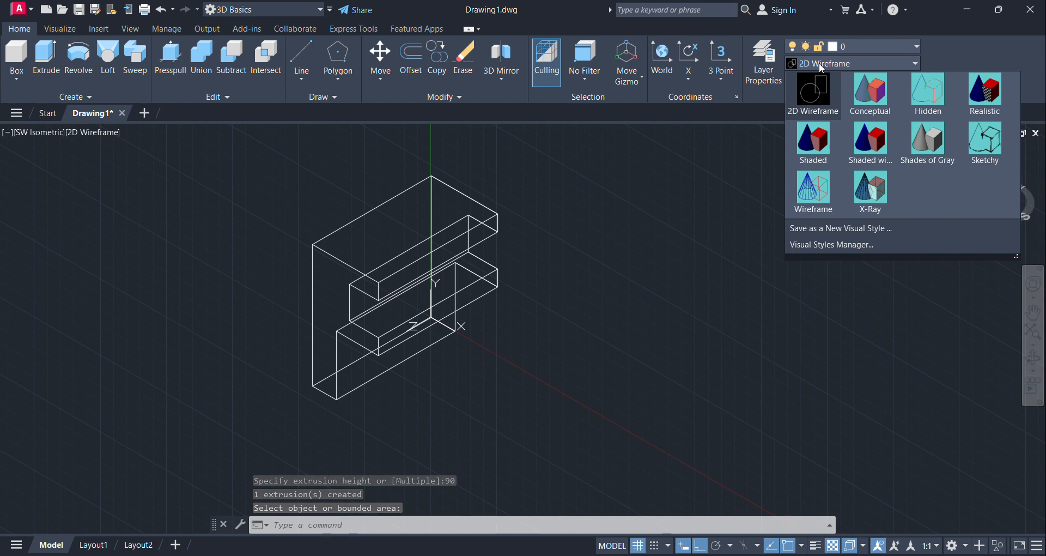
{"action": "left_click", "coordinate": [868, 95]}
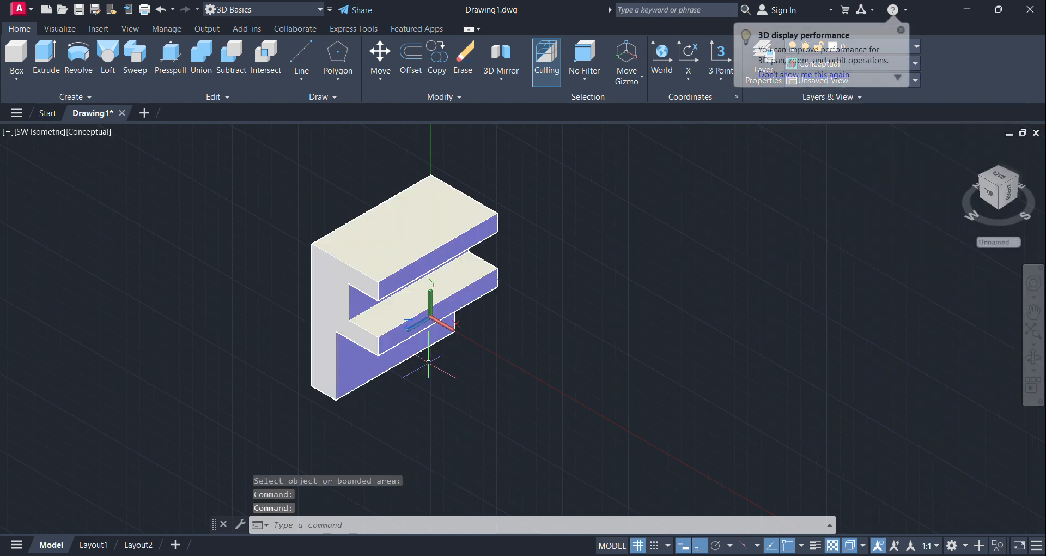
{"action": "middle_click_drag", "start_coordinate": [448, 363], "coordinate": [512, 347]}
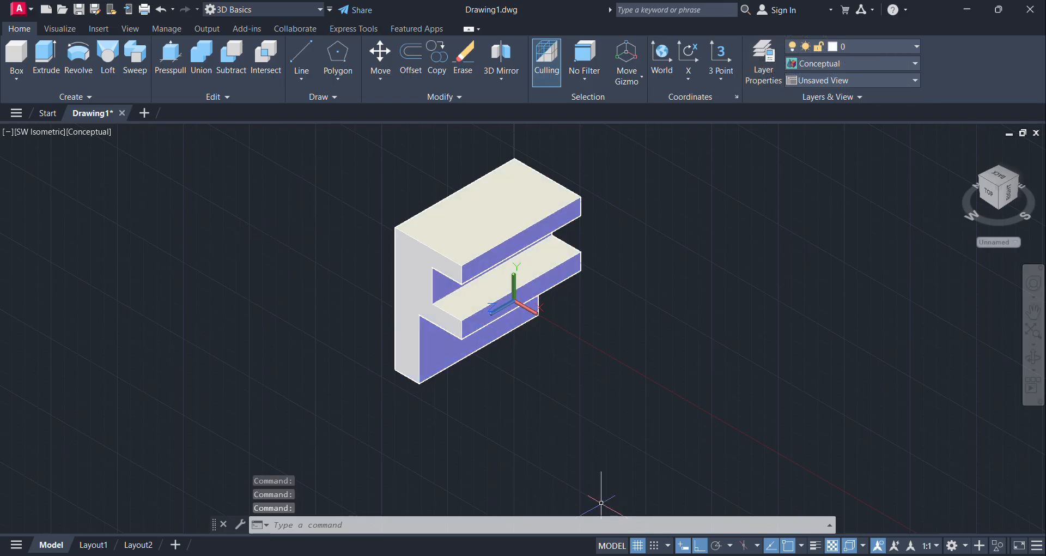
Step: Check the bracket's dimensions in the Paint reference image and set the UCS to Top
{"action": "mouse_move", "coordinate": [689, 553]}
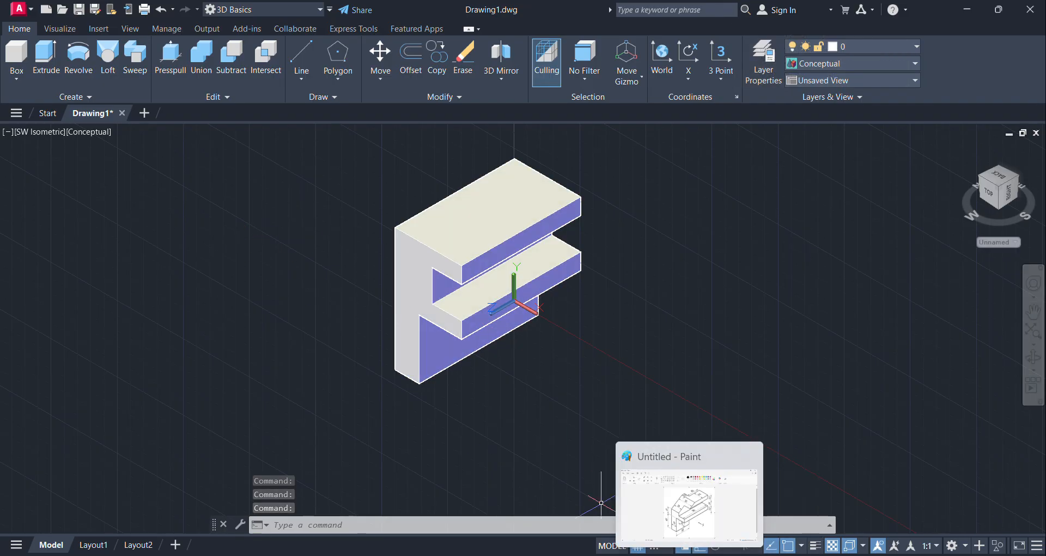
{"action": "left_click", "coordinate": [689, 553]}
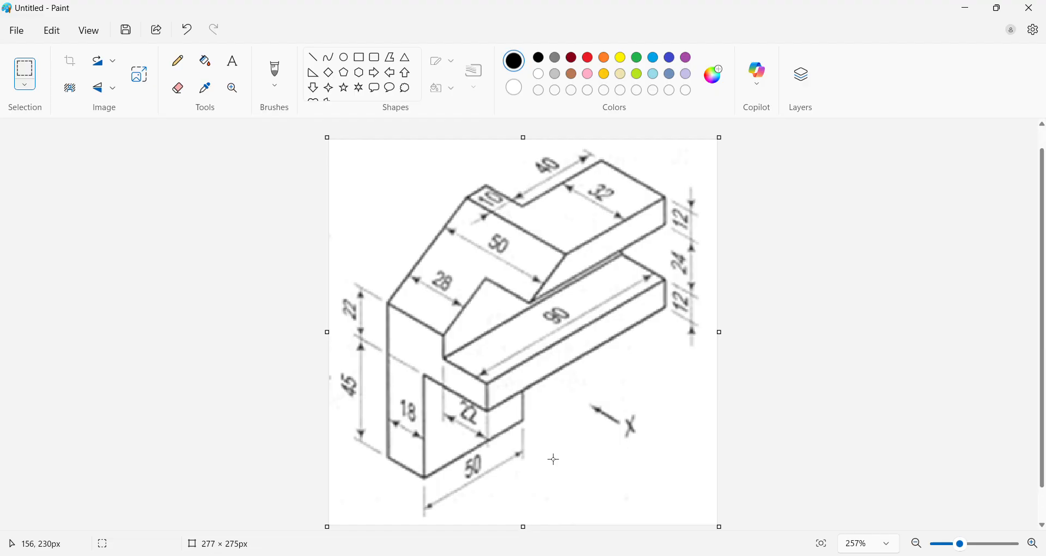
{"action": "left_click", "coordinate": [969, 11]}
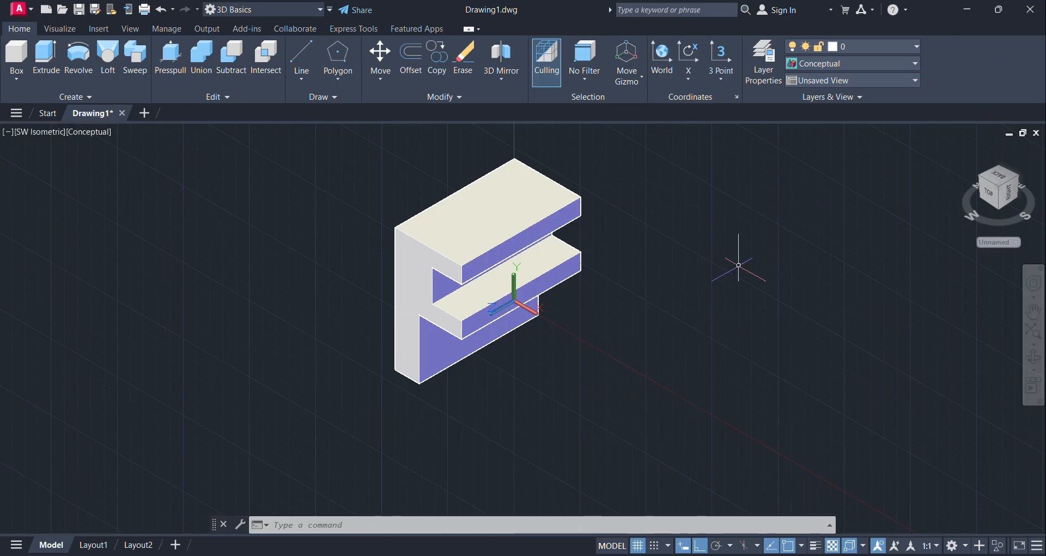
{"action": "left_click", "coordinate": [60, 28]}
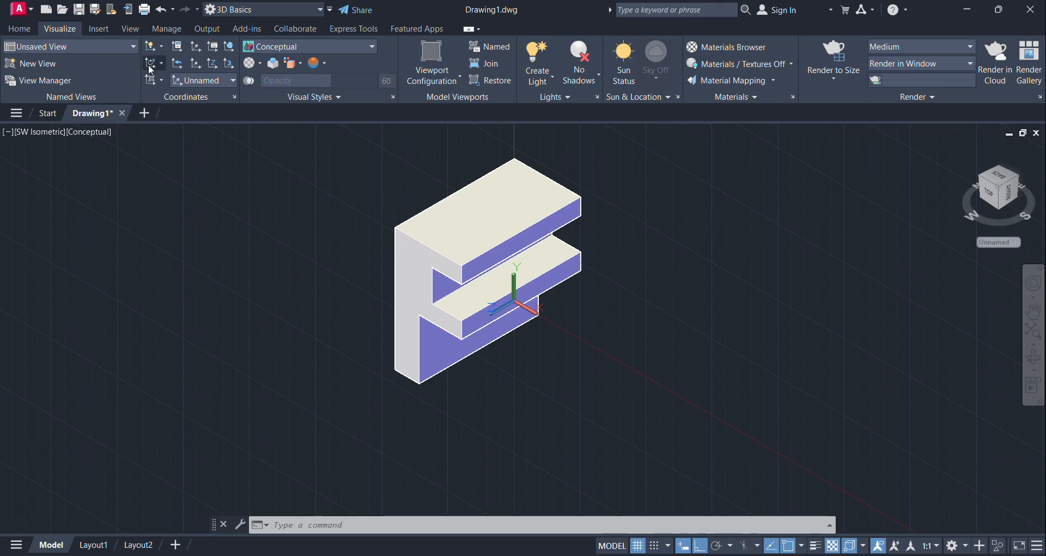
{"action": "left_click", "coordinate": [221, 80]}
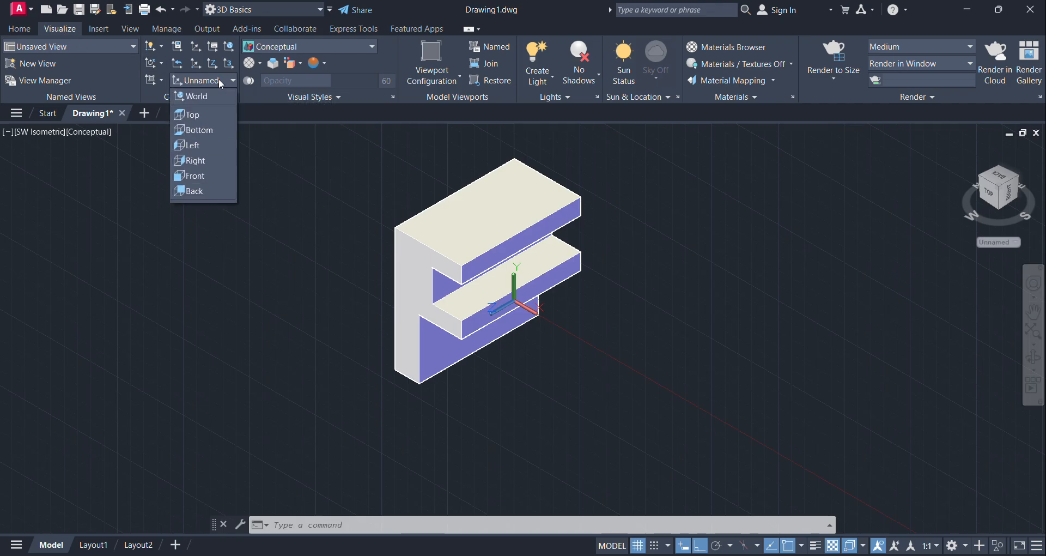
{"action": "left_click", "coordinate": [201, 113]}
{"action": "middle_click_drag", "start_coordinate": [634, 298], "coordinate": [644, 390]}
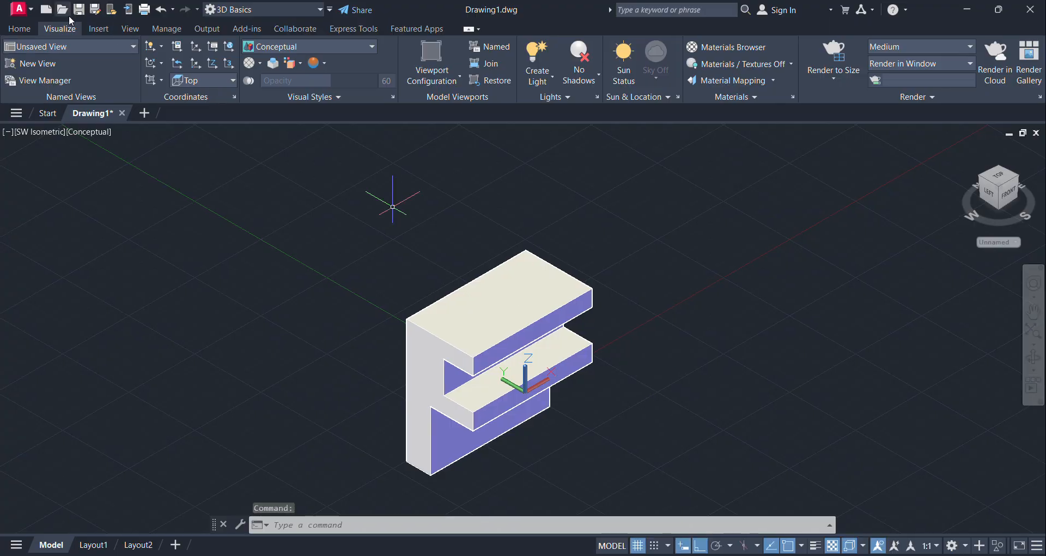
Step: Draw a 40-unit line from the top face's back corner along its rear long edge, checking the notch dimensions in the Paint reference
{"action": "left_click", "coordinate": [15, 29]}
{"action": "left_click", "coordinate": [301, 55]}
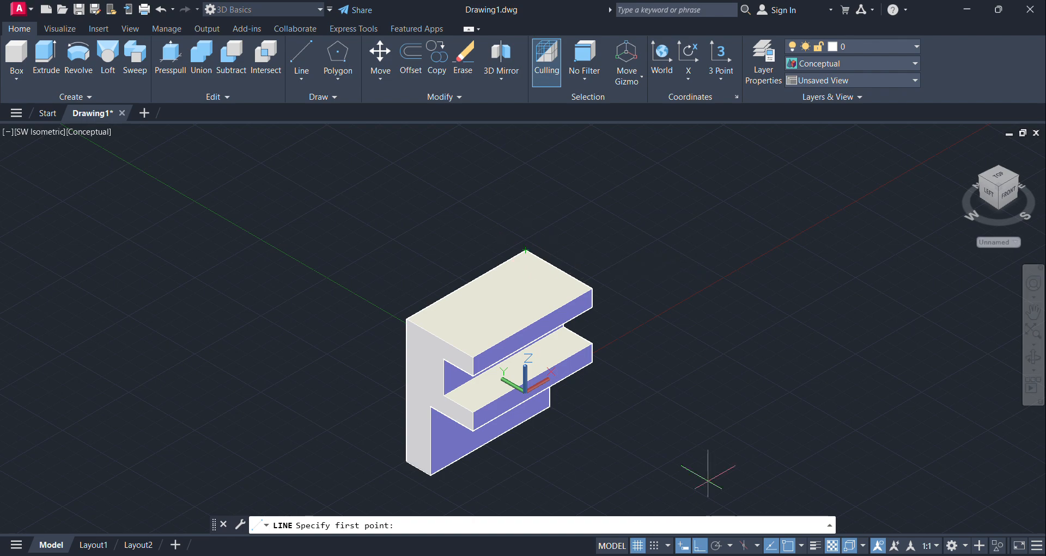
{"action": "mouse_move", "coordinate": [692, 548]}
{"action": "left_click", "coordinate": [717, 503]}
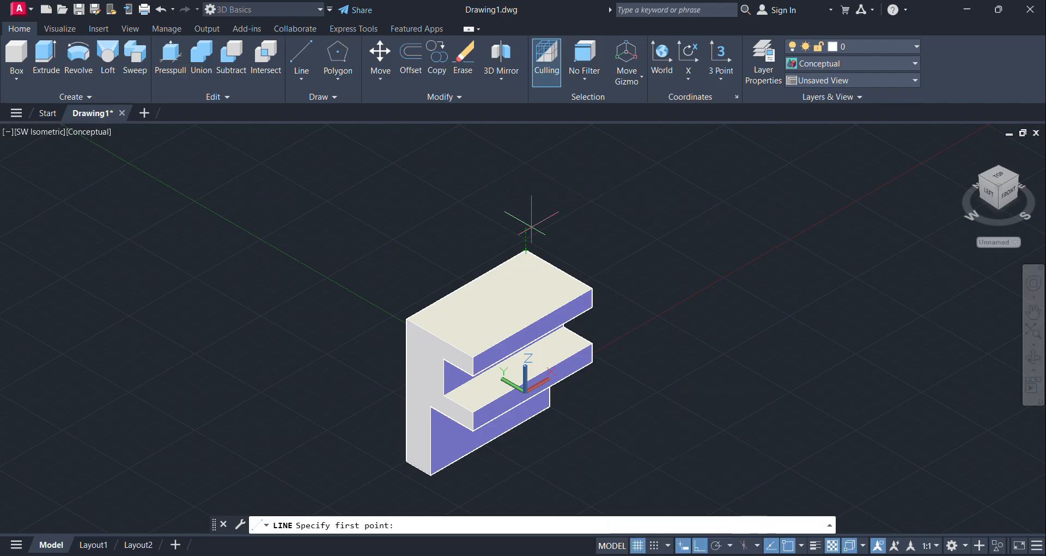
{"action": "left_click", "coordinate": [526, 250]}
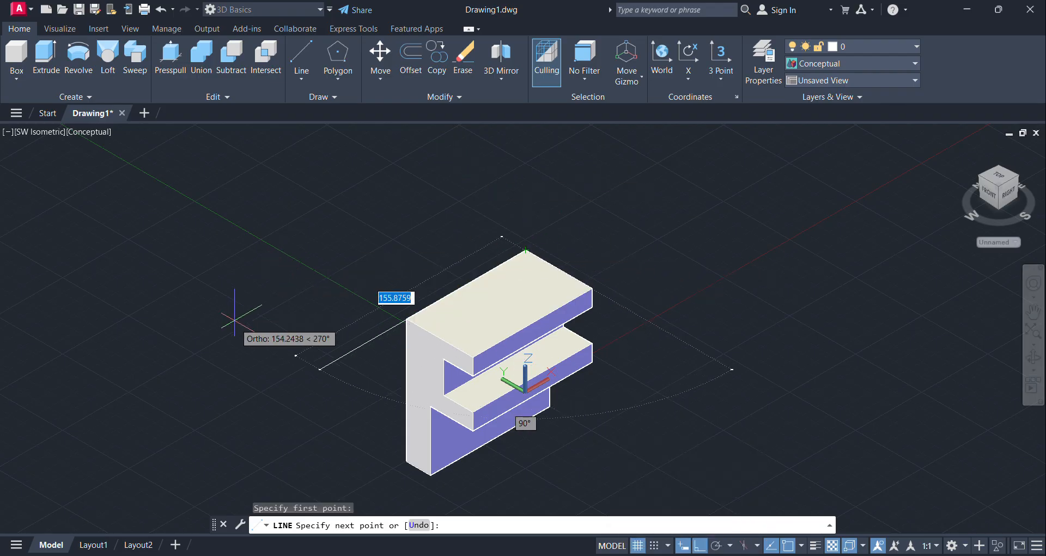
{"action": "type", "text": "40"}
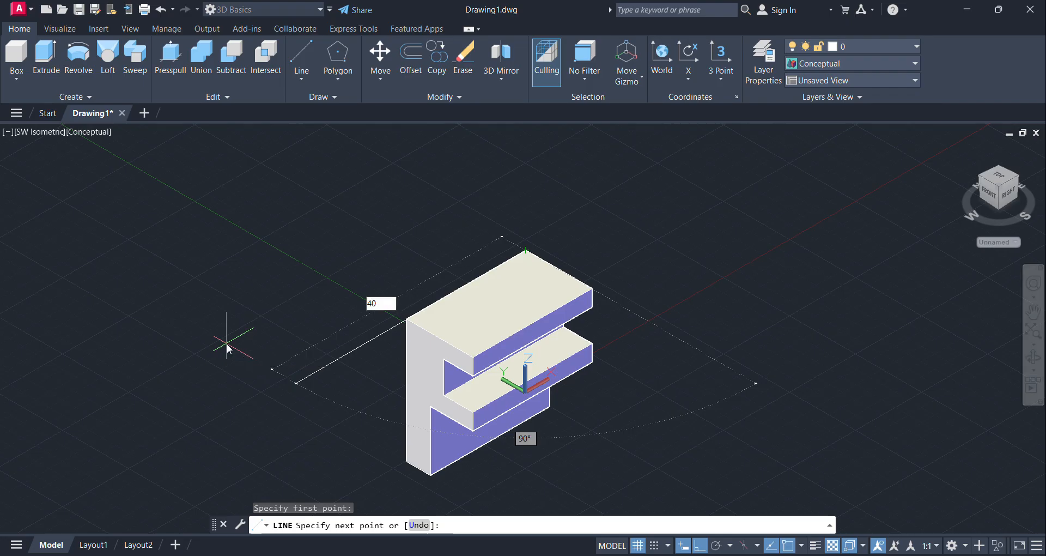
{"action": "key", "text": "Return"}
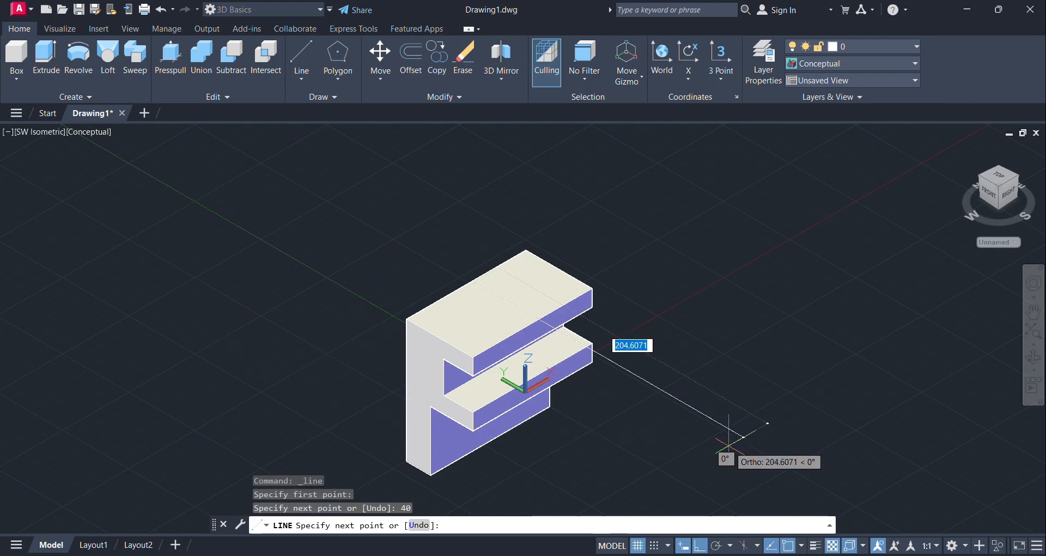
Step: Complete the notch rectangle on the top face with 18-unit, 40-unit and 18-unit segments back to the start corner
{"action": "type", "text": "18"}
{"action": "key", "text": "Return"}
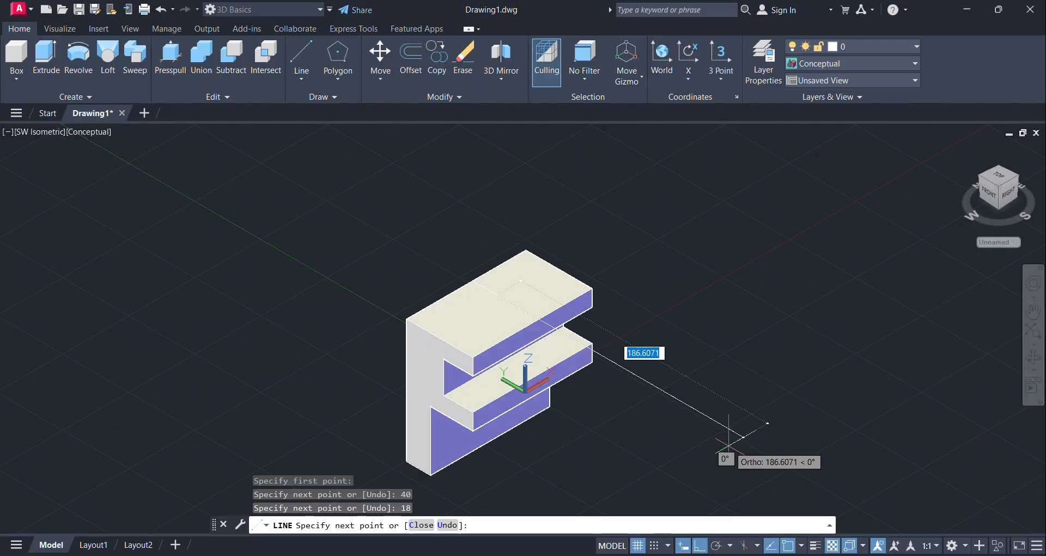
{"action": "type", "text": "4"}
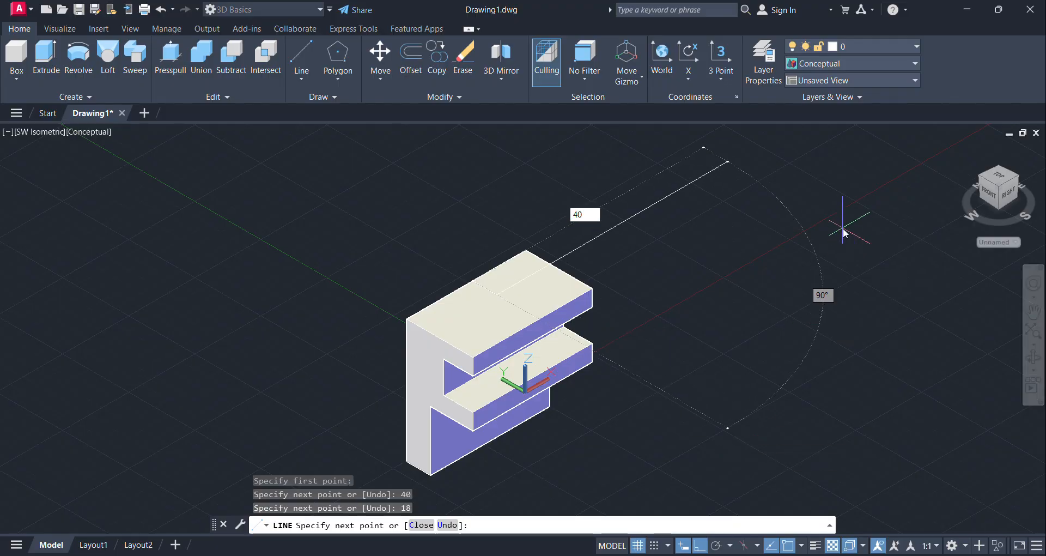
{"action": "type", "text": "0"}
{"action": "key", "text": "Return"}
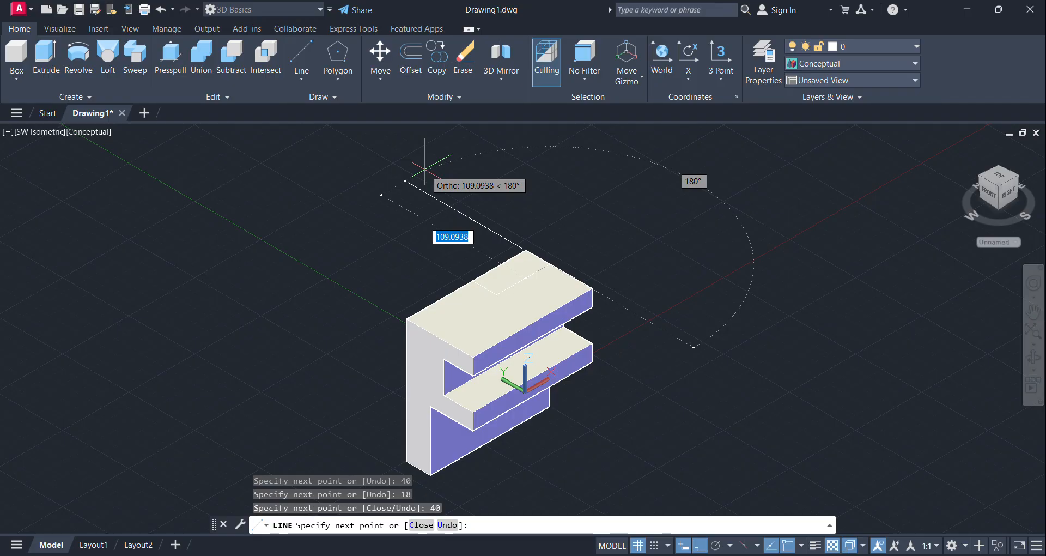
{"action": "type", "text": "18"}
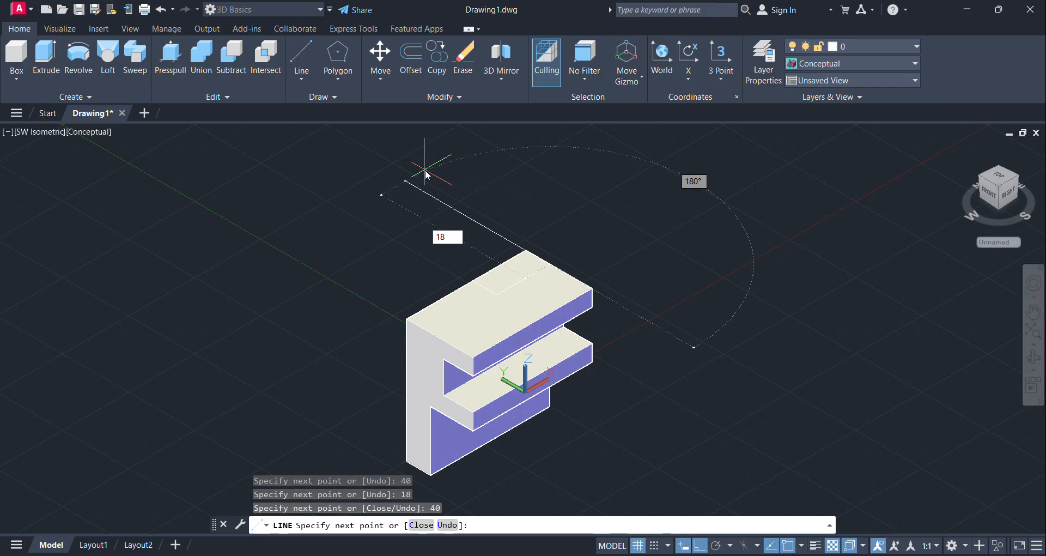
{"action": "key", "text": "Return"}
{"action": "key", "text": "Return"}
Step: Presspull the 40 by 18 rectangle downward through the full height of the solid to cut the back corner notch
{"action": "middle_click_drag", "start_coordinate": [641, 412], "coordinate": [677, 376]}
{"action": "left_click", "coordinate": [170, 55]}
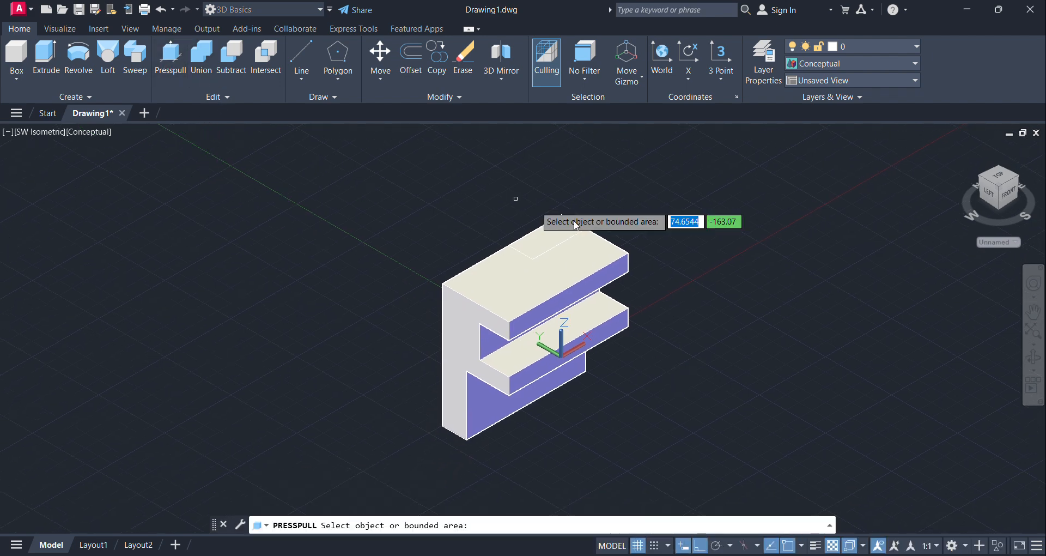
{"action": "left_click", "coordinate": [570, 224]}
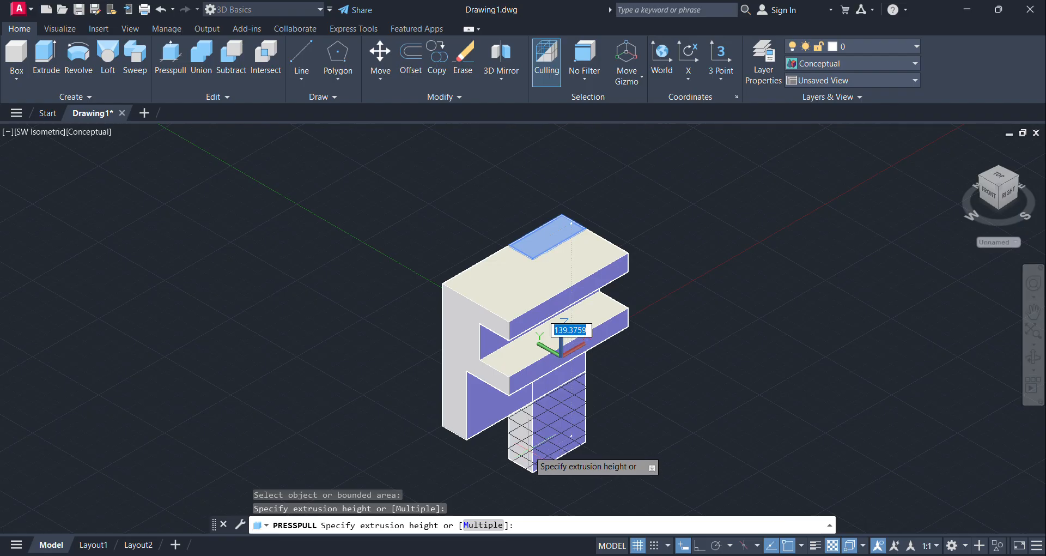
{"action": "left_click", "coordinate": [527, 451]}
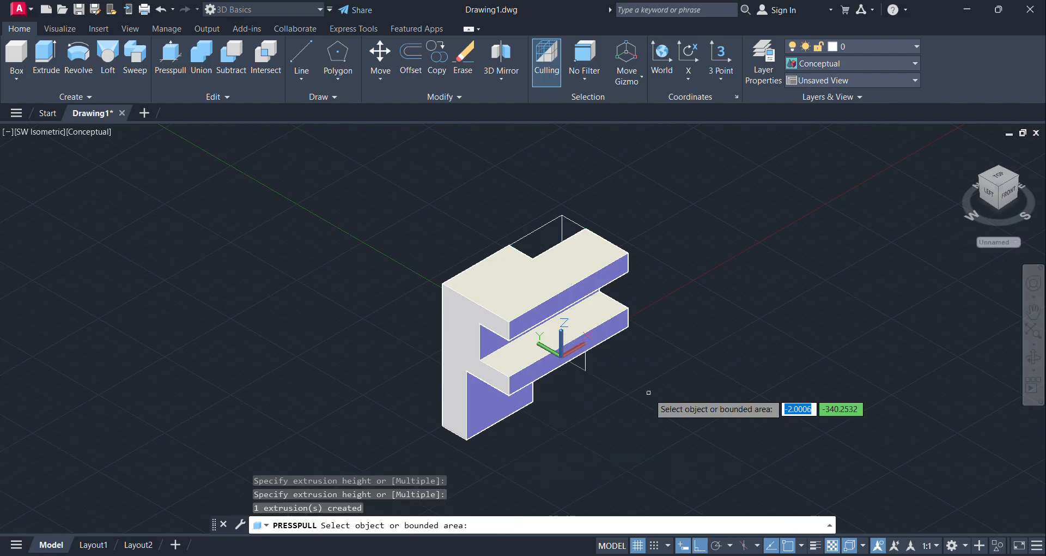
{"action": "key", "text": "Return"}
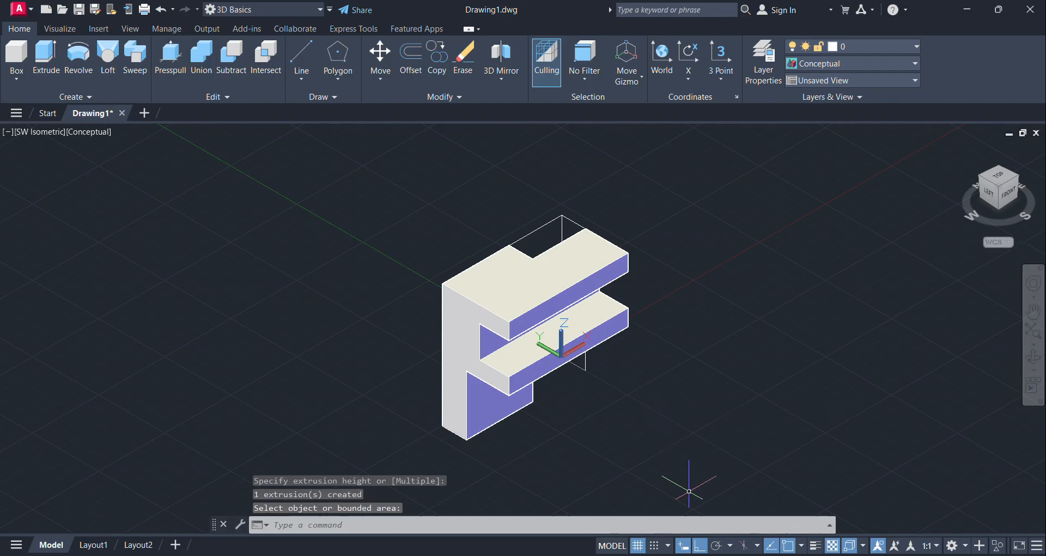
Step: Check the sloped cut's dimensions in the Paint reference image and set the UCS to Front
{"action": "key", "text": "alt+Tab"}
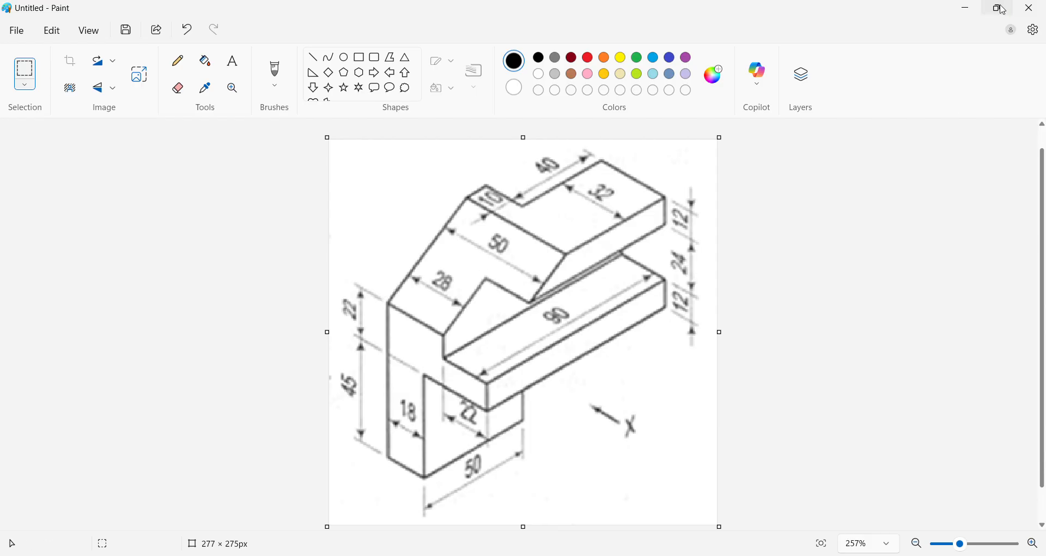
{"action": "left_click", "coordinate": [966, 16]}
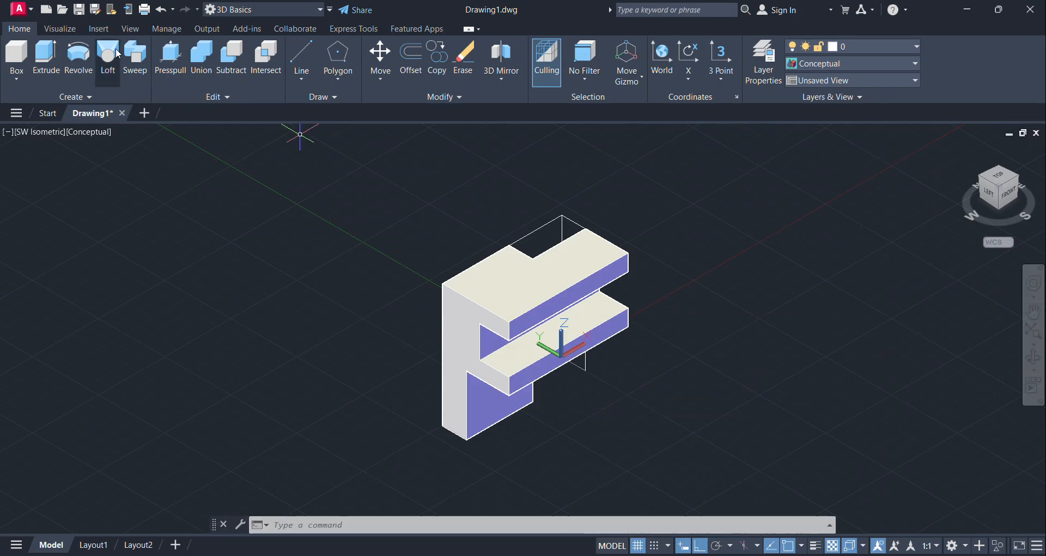
{"action": "left_click", "coordinate": [301, 54]}
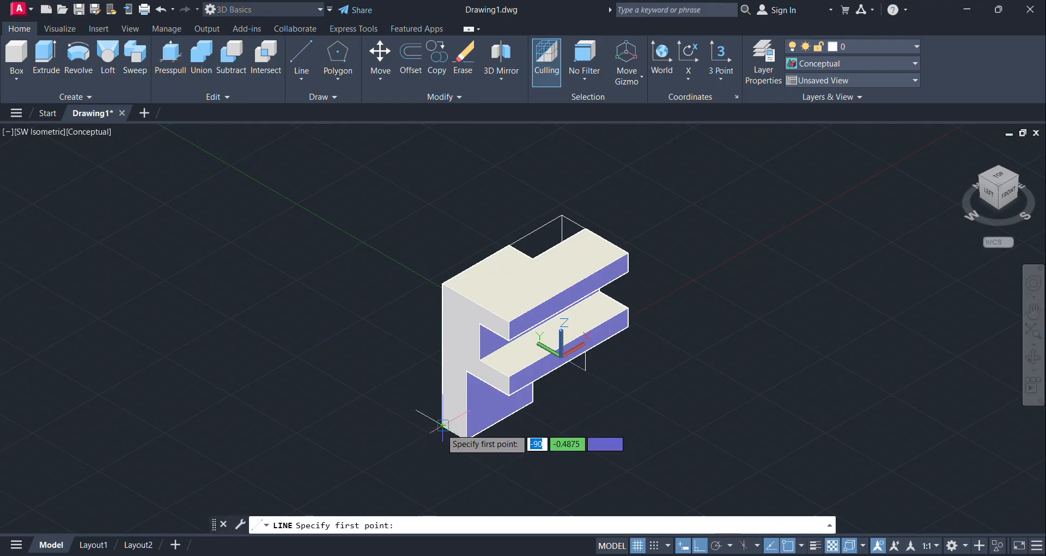
{"action": "left_click", "coordinate": [63, 30]}
{"action": "left_click", "coordinate": [229, 83]}
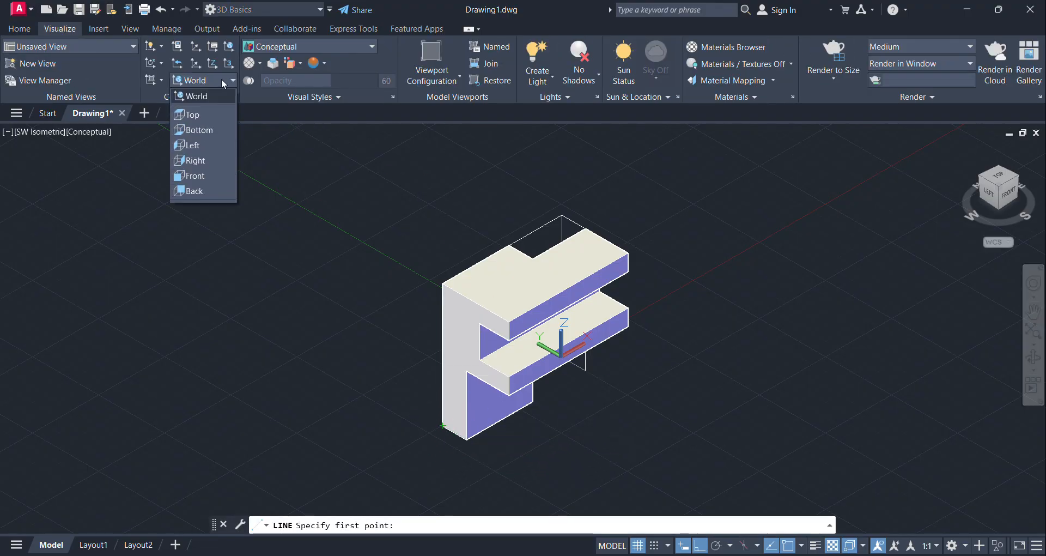
{"action": "left_click", "coordinate": [200, 176]}
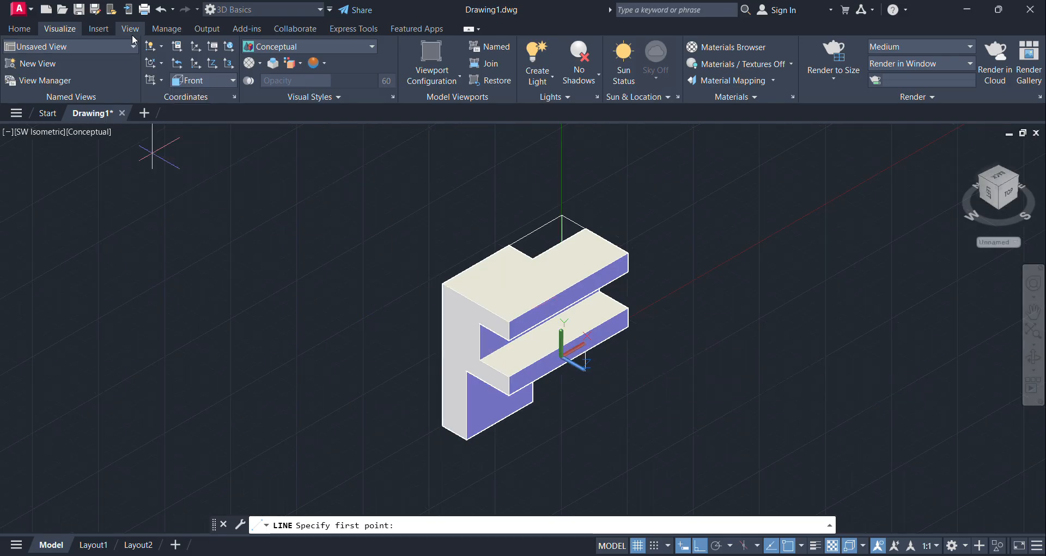
{"action": "left_click", "coordinate": [24, 29]}
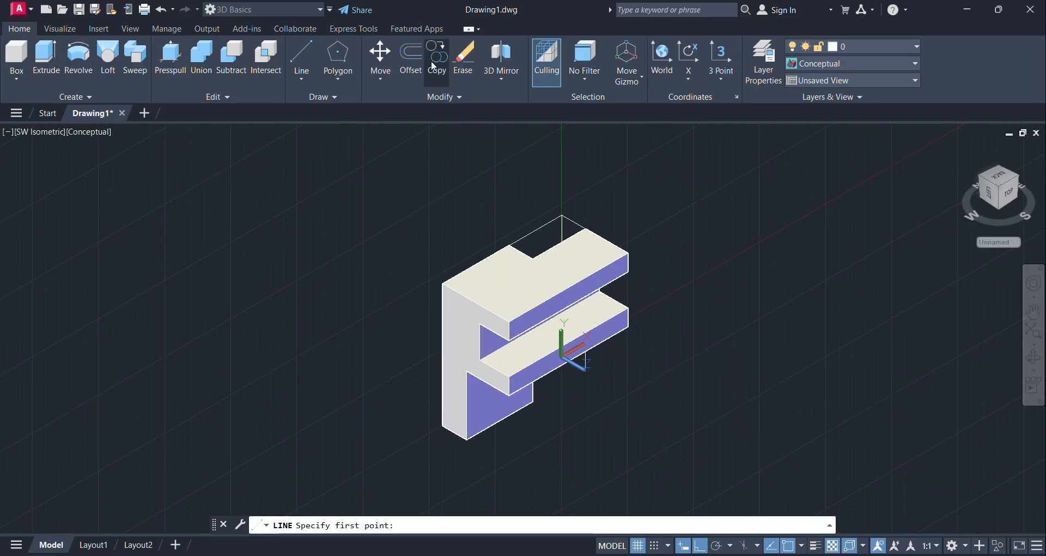
Step: Draw lines up the end face's outer vertical edge from its lower corner: 45 units, 22 units, and on to the top corner
{"action": "left_click", "coordinate": [301, 56]}
{"action": "left_click", "coordinate": [442, 424]}
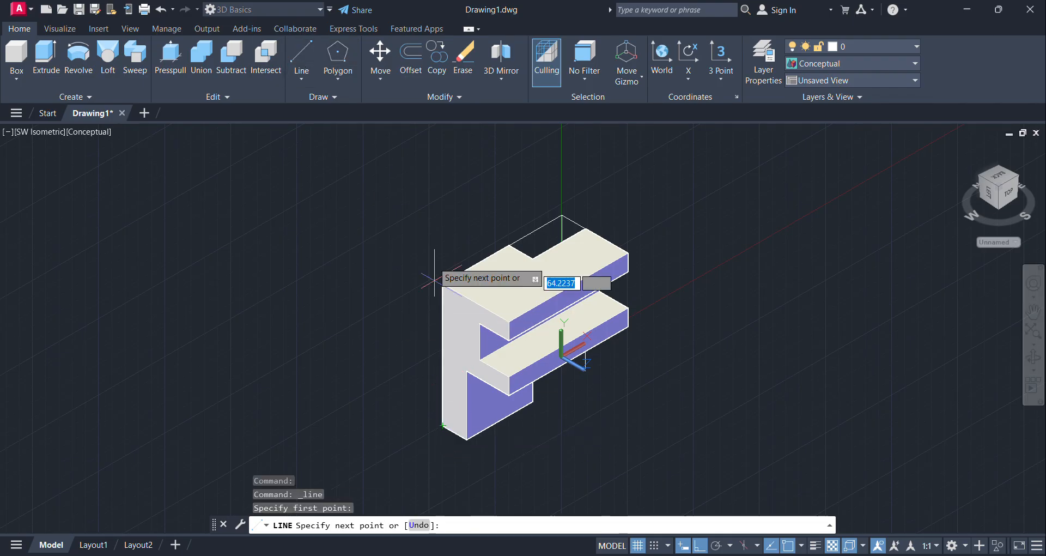
{"action": "type", "text": "45"}
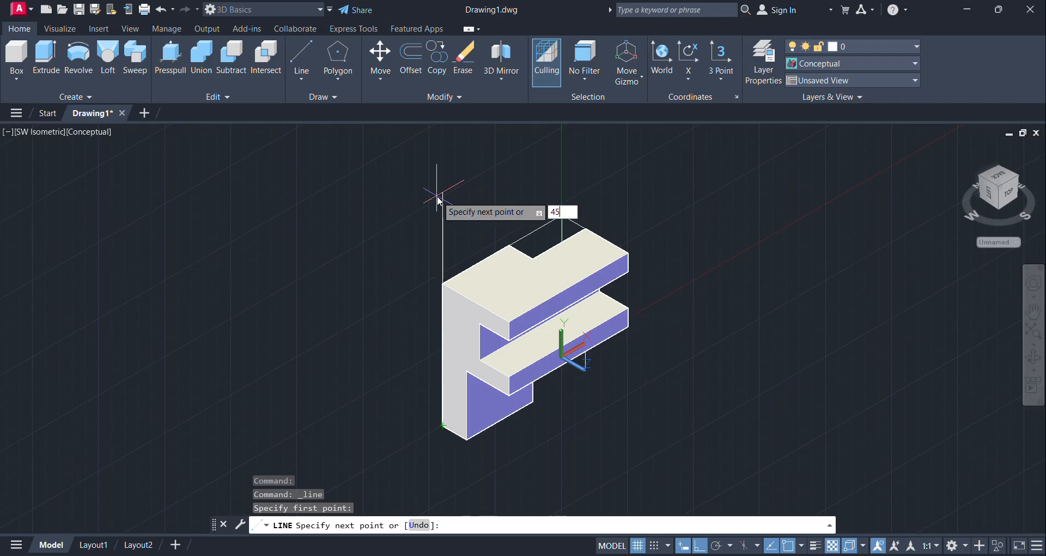
{"action": "key", "text": "Return"}
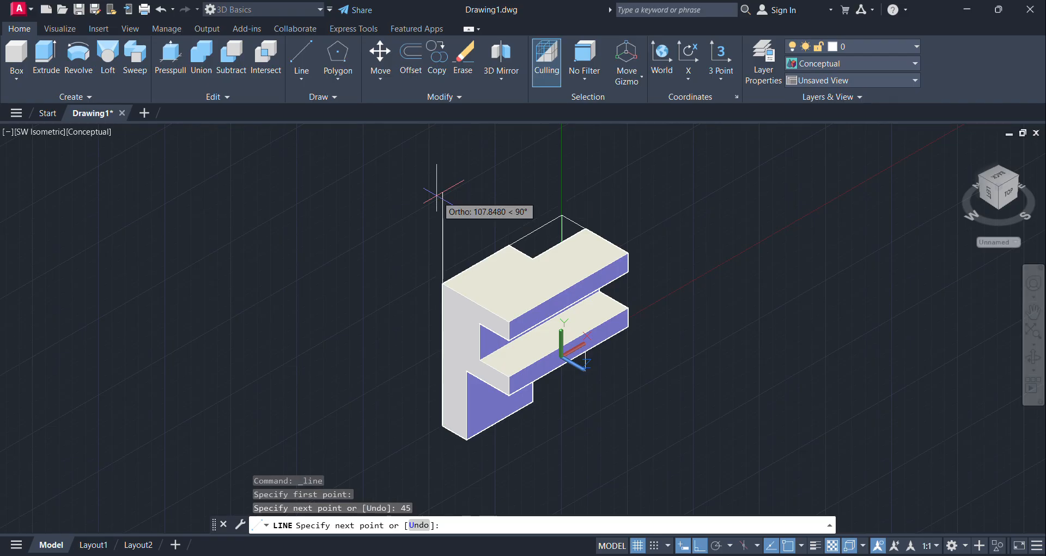
{"action": "type", "text": "22"}
{"action": "key", "text": "Return"}
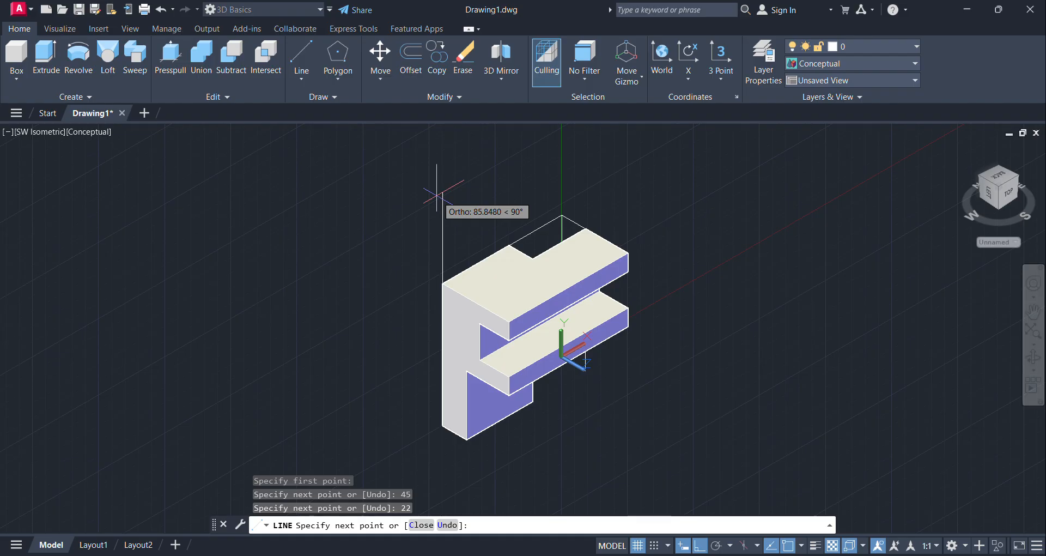
{"action": "left_click", "coordinate": [442, 284]}
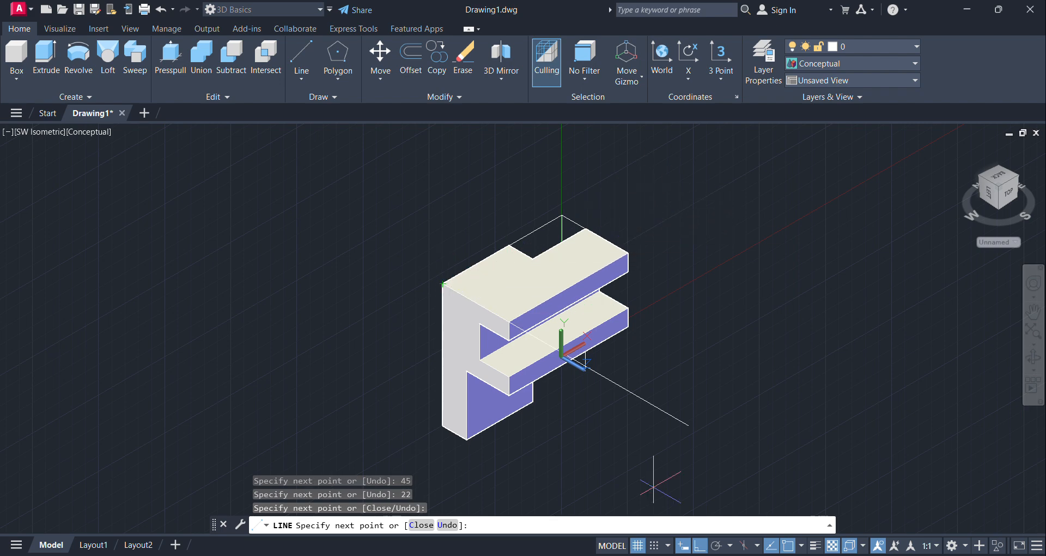
Step: Check the Paint reference, draw a 40-unit segment along the top rear edge, and close the triangle at the 22-unit segment's upper end
{"action": "mouse_move", "coordinate": [689, 554]}
{"action": "left_click", "coordinate": [701, 521]}
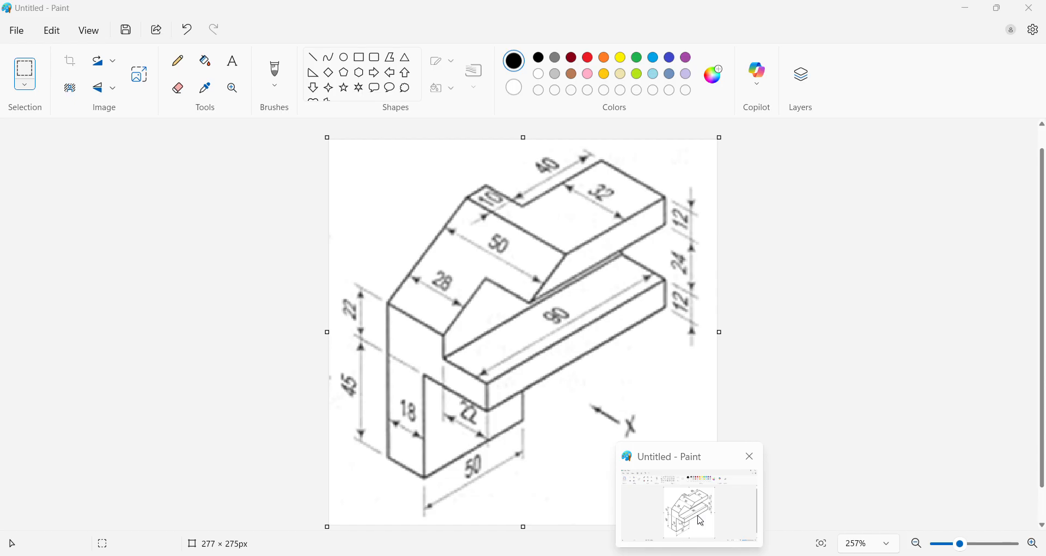
{"action": "key", "text": "alt+Tab"}
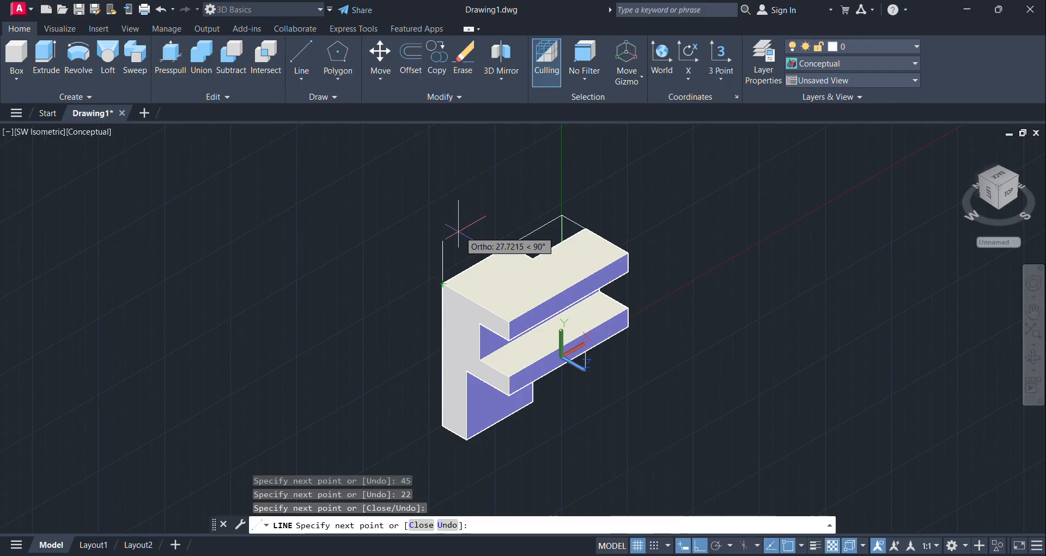
{"action": "type", "text": "40"}
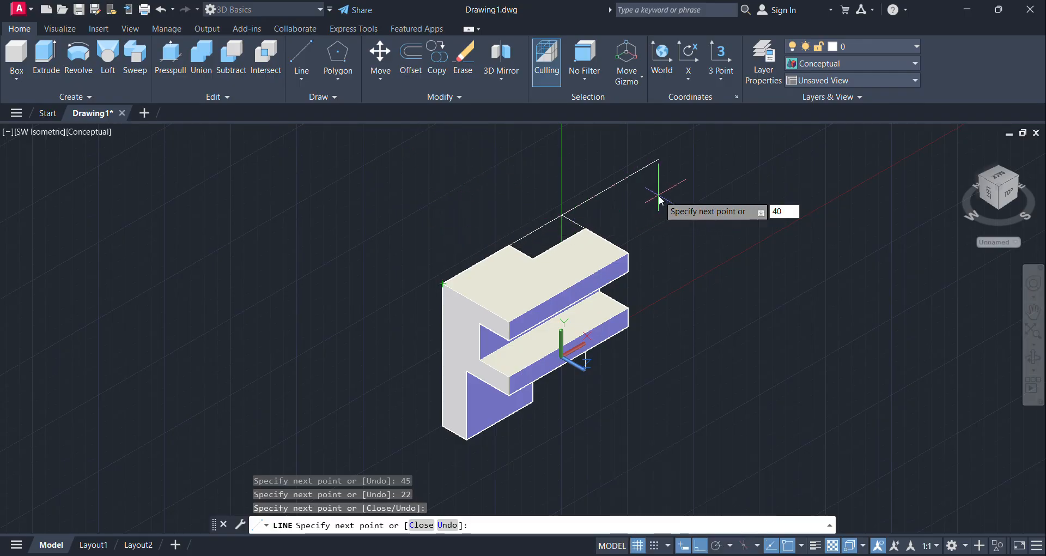
{"action": "key", "text": "Return"}
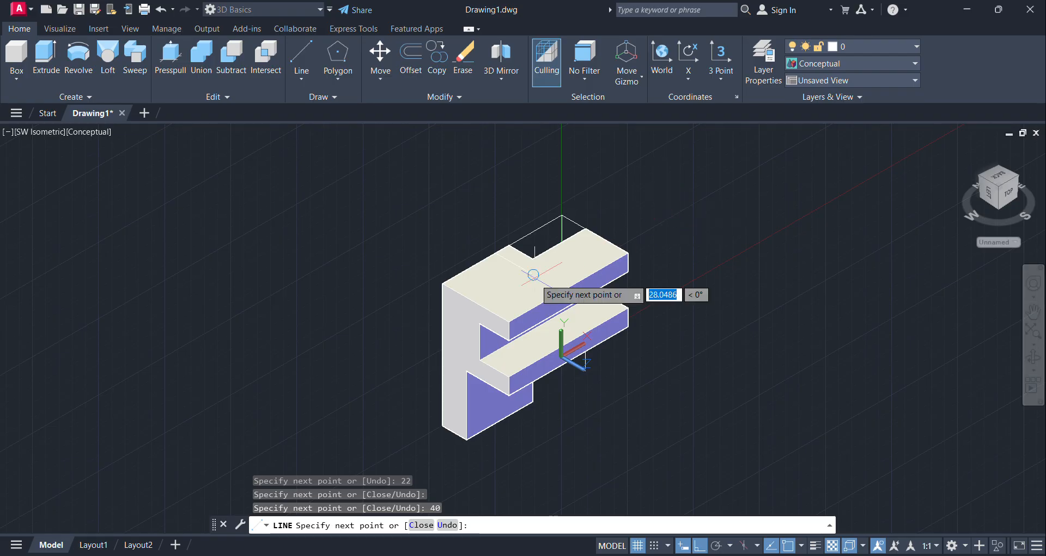
{"action": "left_click", "coordinate": [442, 324]}
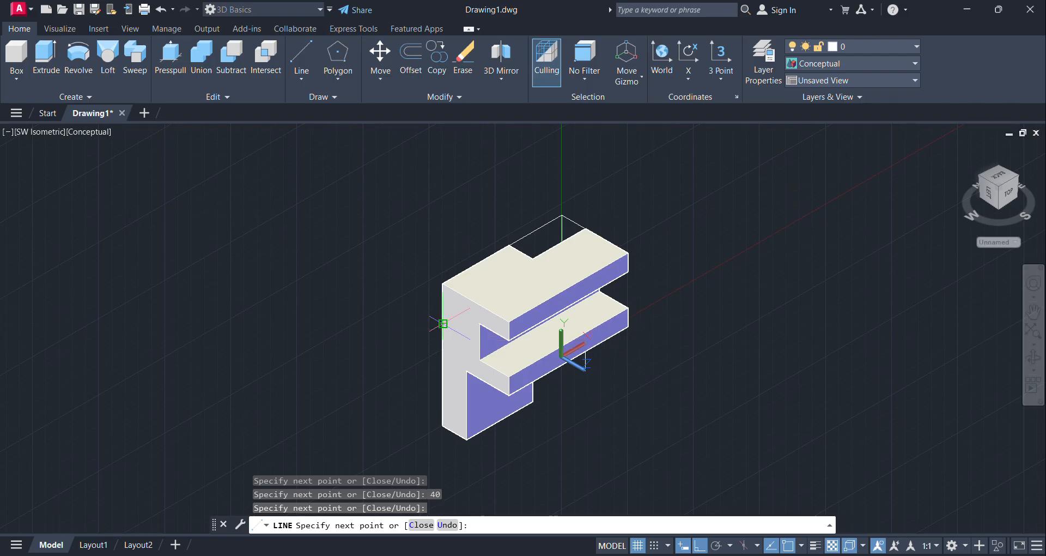
Step: Finish the line work and erase the 45-unit construction line along the end face's lower outer edge
{"action": "key", "text": "Escape"}
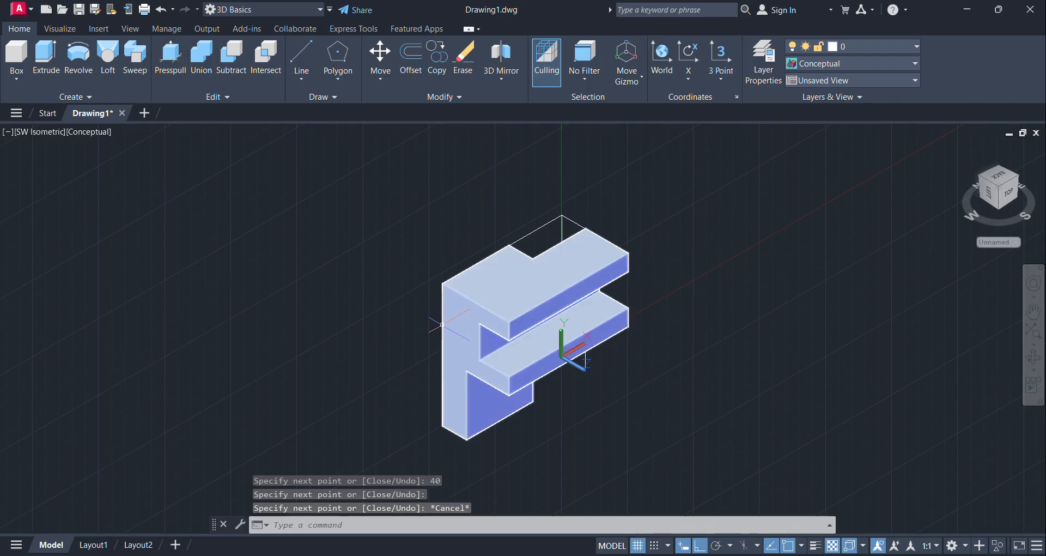
{"action": "left_click", "coordinate": [443, 387]}
{"action": "key", "text": "Escape"}
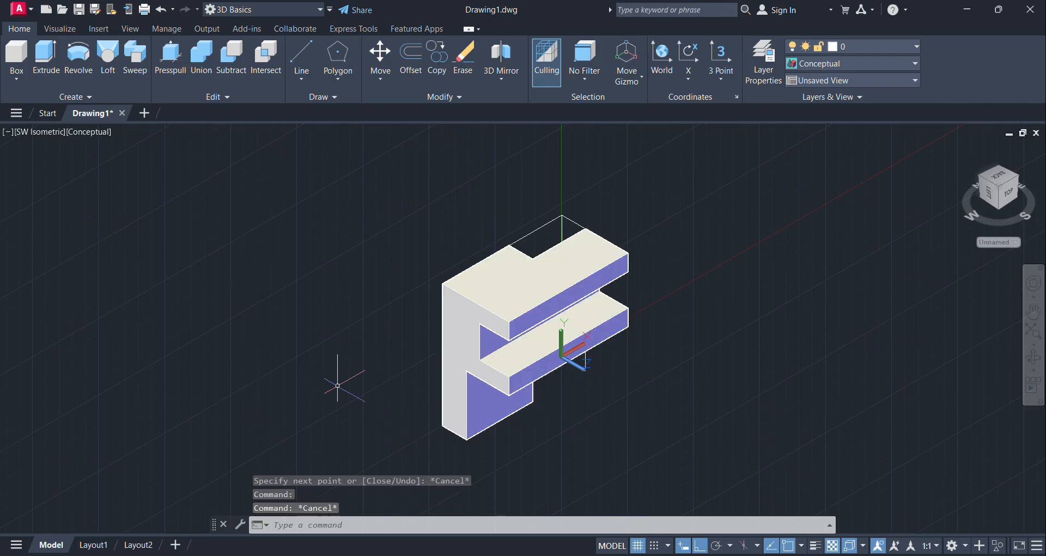
{"action": "left_click", "coordinate": [405, 327]}
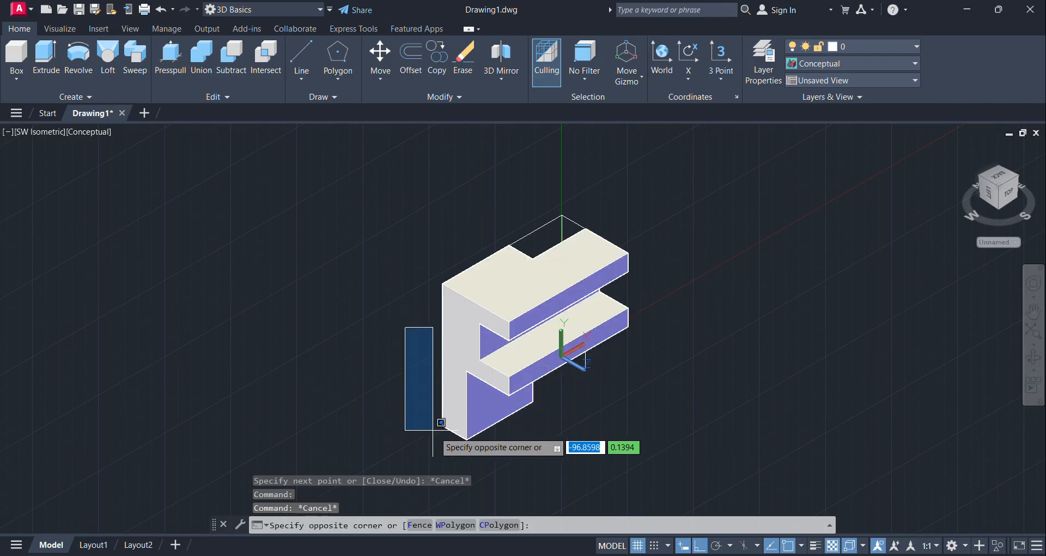
{"action": "left_click", "coordinate": [471, 457]}
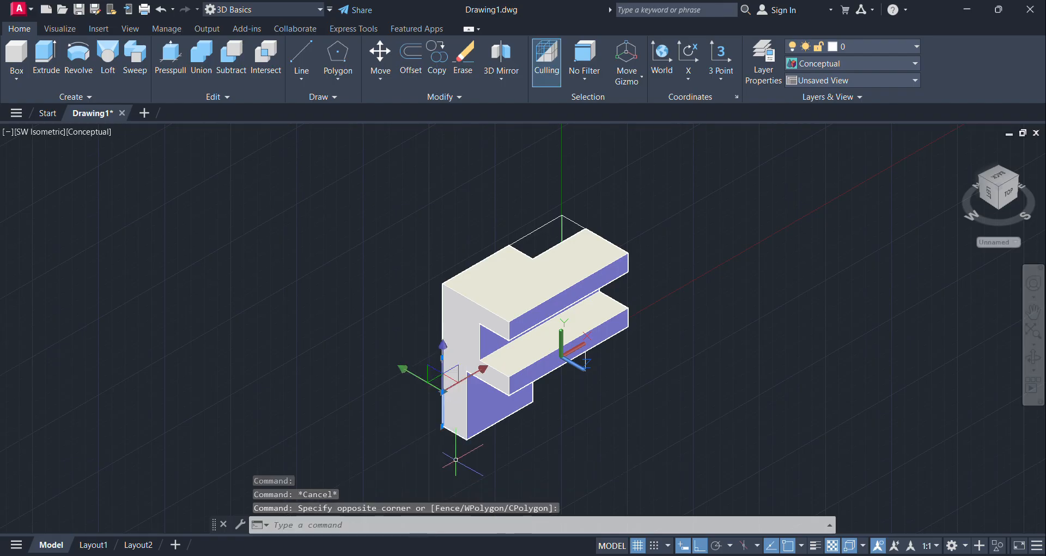
{"action": "key", "text": "Delete"}
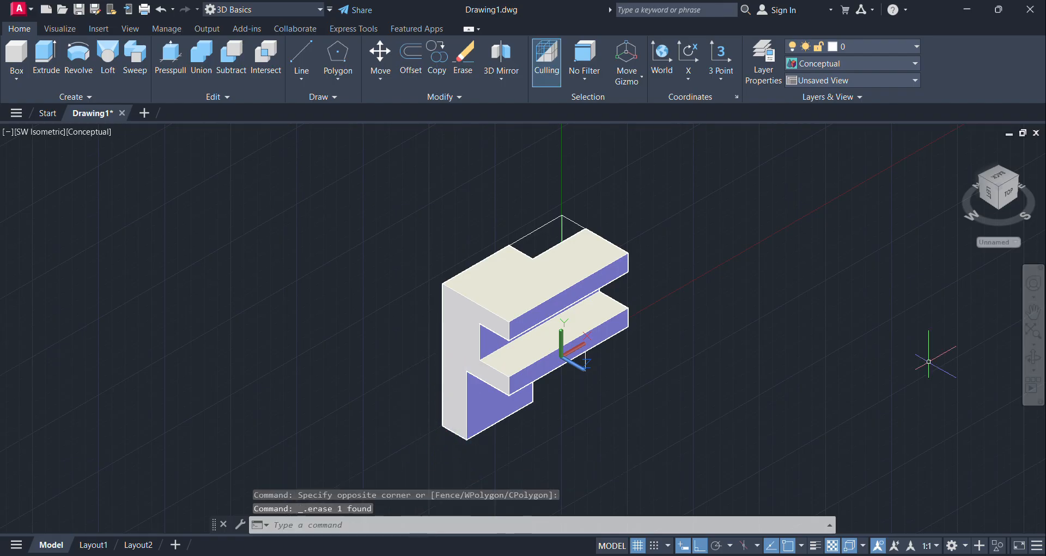
Step: View the solid from its back and underside and erase the leftover 22-unit construction line on the outer edge beside the triangle
{"action": "left_click", "coordinate": [983, 193]}
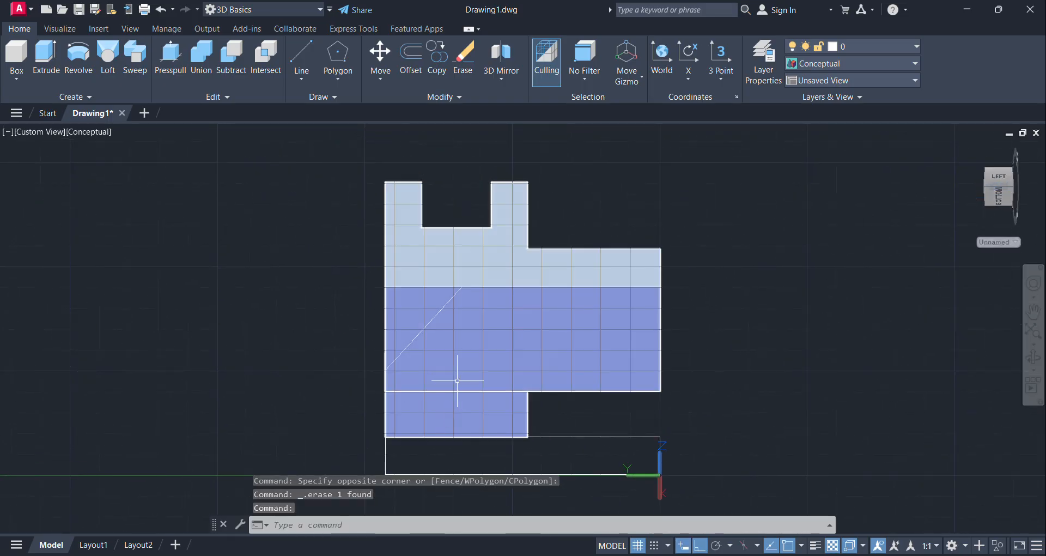
{"action": "left_click", "coordinate": [1001, 200]}
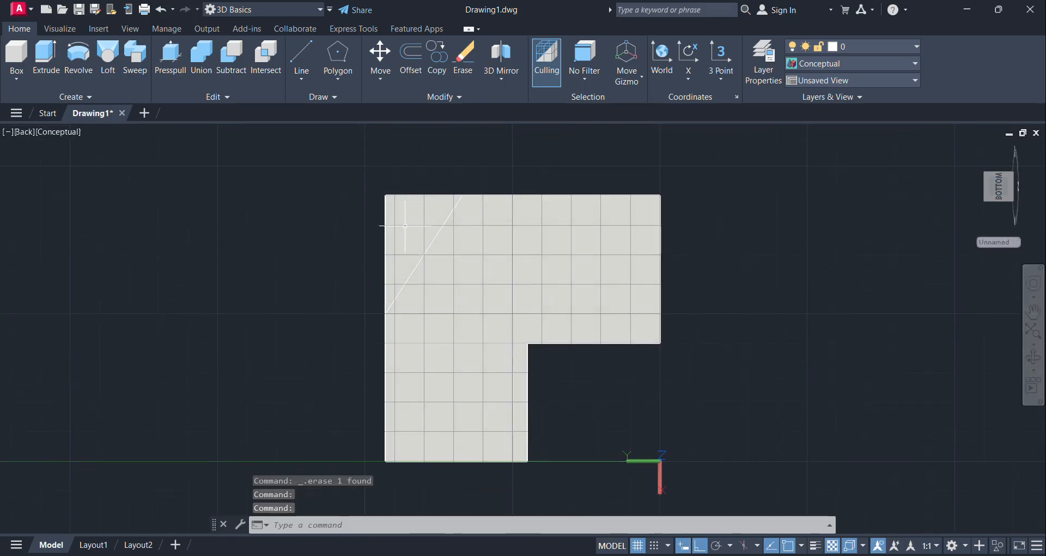
{"action": "left_click", "coordinate": [986, 175]}
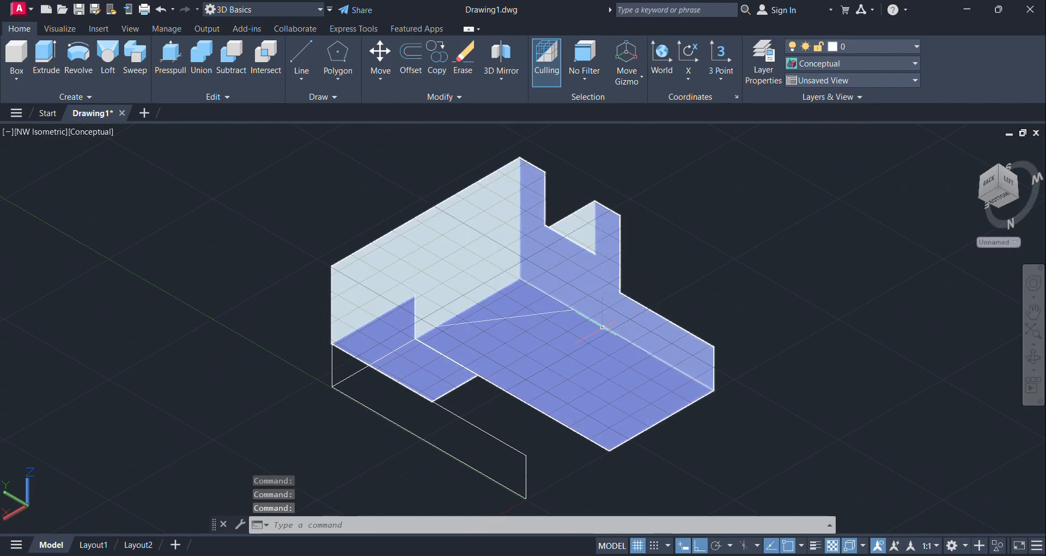
{"action": "left_click", "coordinate": [603, 327]}
{"action": "key", "text": "Escape"}
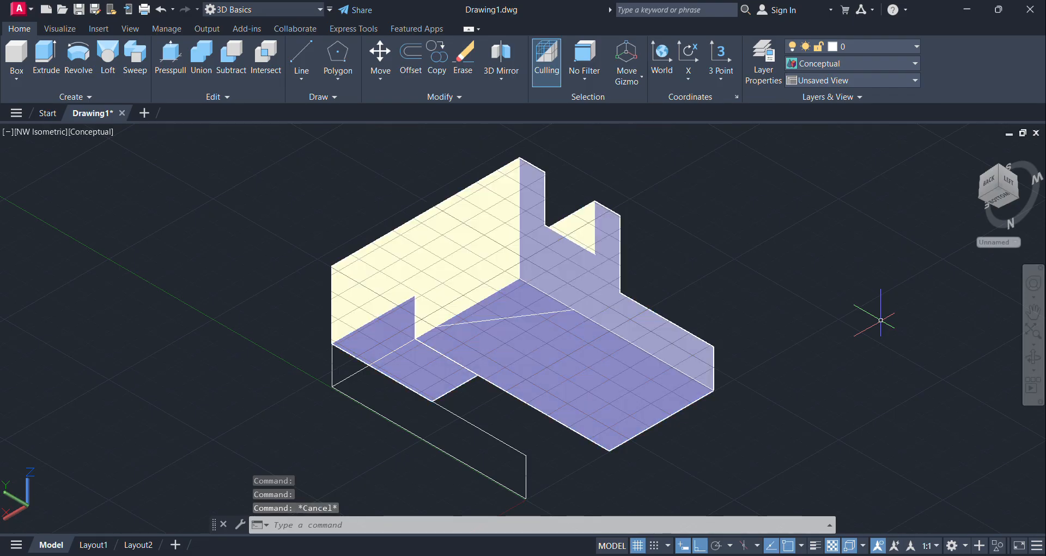
{"action": "left_click", "coordinate": [586, 463]}
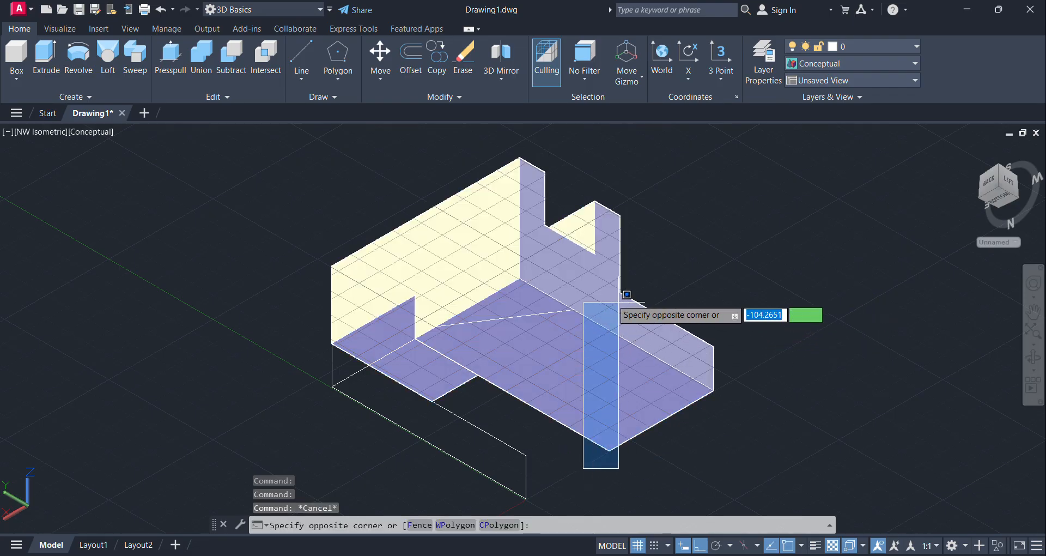
{"action": "left_click", "coordinate": [655, 496]}
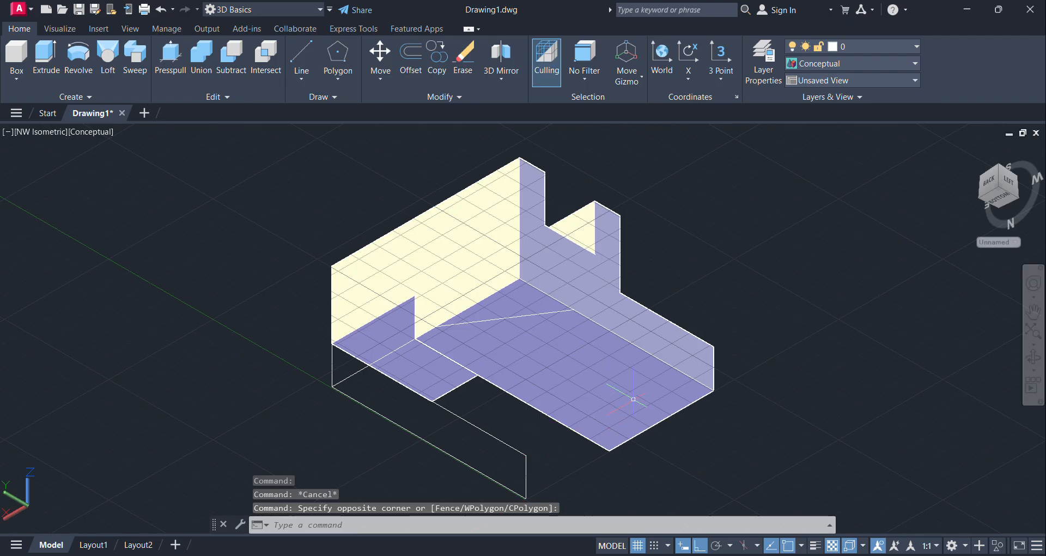
{"action": "mouse_move", "coordinate": [567, 463]}
{"action": "left_mouse_down"}
{"action": "mouse_move", "coordinate": [666, 341]}
{"action": "mouse_move", "coordinate": [594, 257]}
{"action": "mouse_move", "coordinate": [559, 309]}
{"action": "mouse_move", "coordinate": [578, 341]}
{"action": "left_mouse_up"}
{"action": "key", "text": "Delete"}
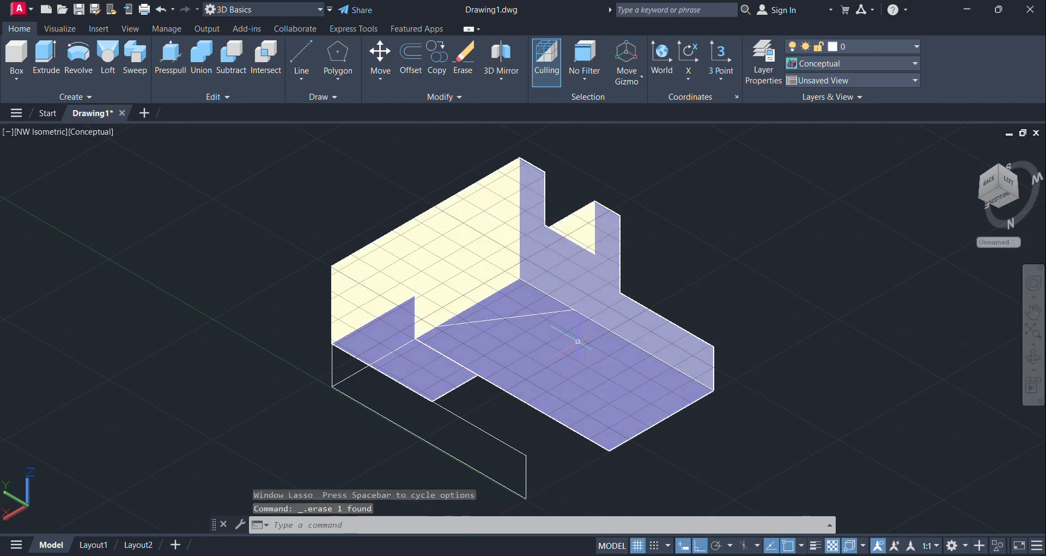
Step: Presspull the corner triangle through the full depth of the solid to make the sloped cut
{"action": "left_click", "coordinate": [170, 55]}
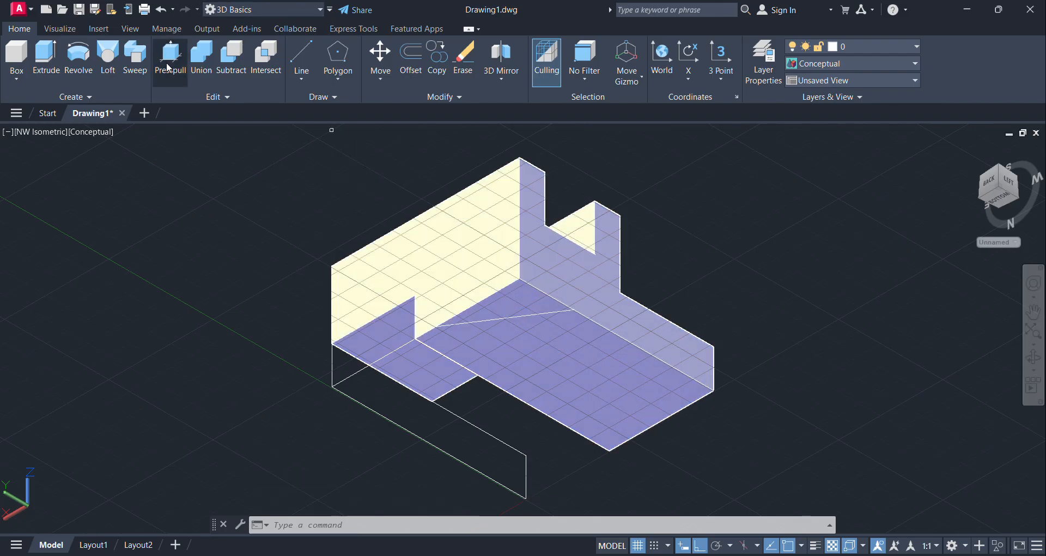
{"action": "left_click", "coordinate": [525, 311]}
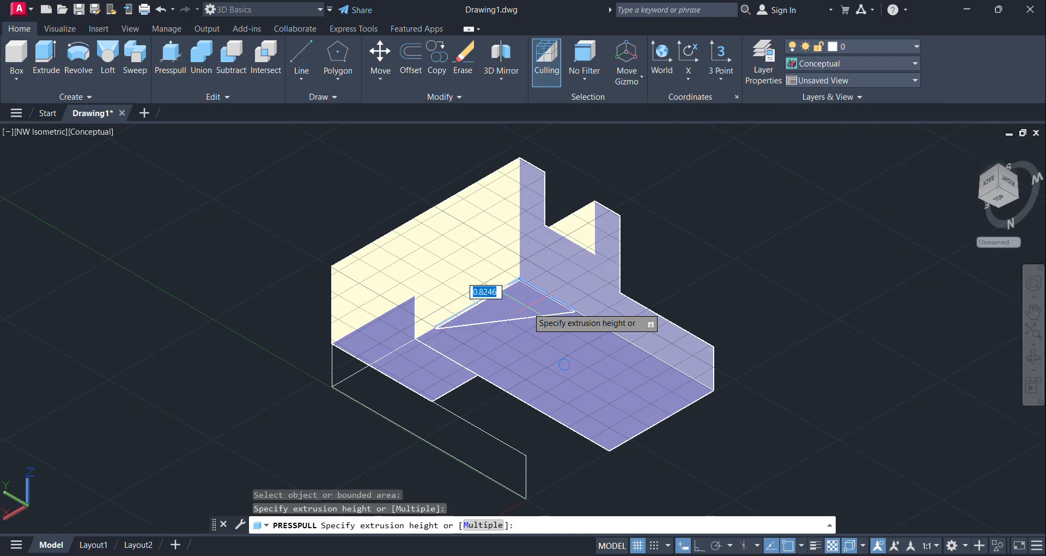
{"action": "middle_click_drag", "start_coordinate": [589, 207], "coordinate": [554, 282]}
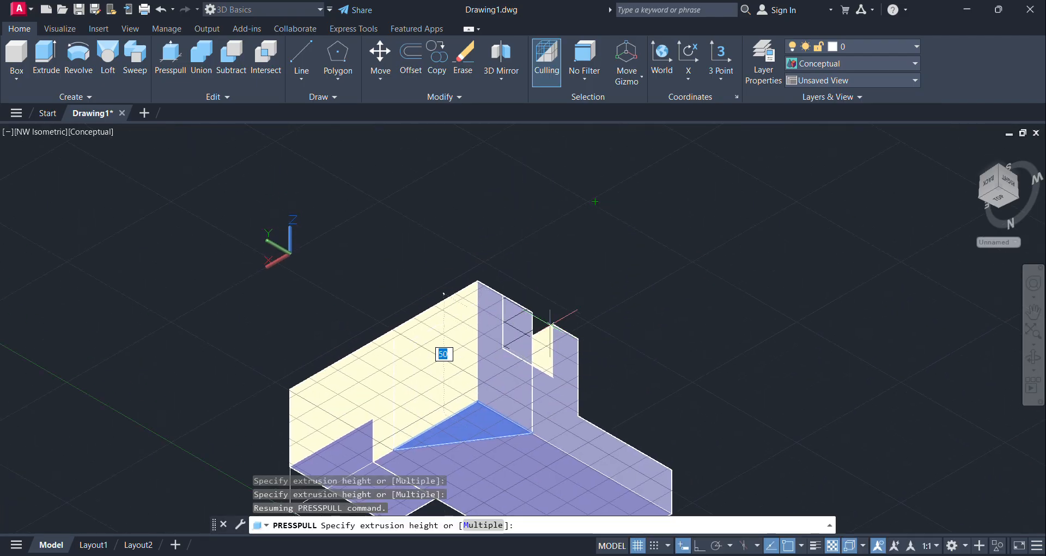
{"action": "left_click", "coordinate": [558, 282]}
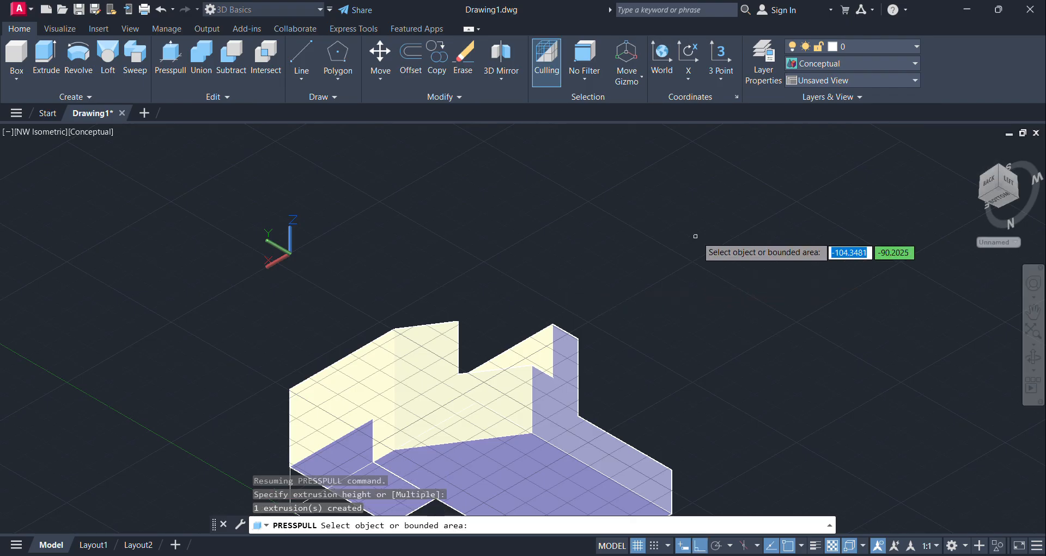
Step: Set the UCS to World, return the model to the southwest isometric view, and end Presspull
{"action": "left_click", "coordinate": [1002, 176]}
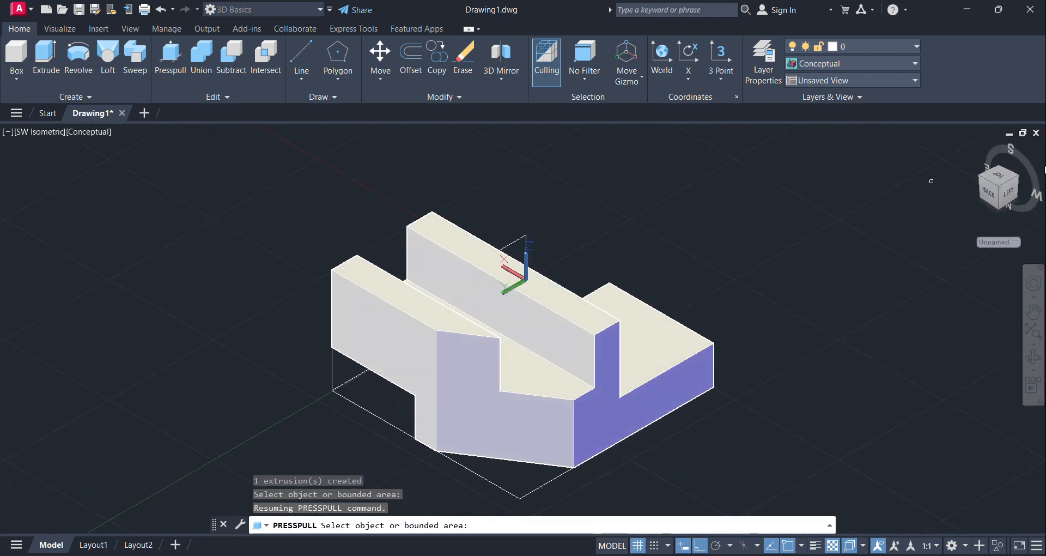
{"action": "left_click", "coordinate": [998, 189]}
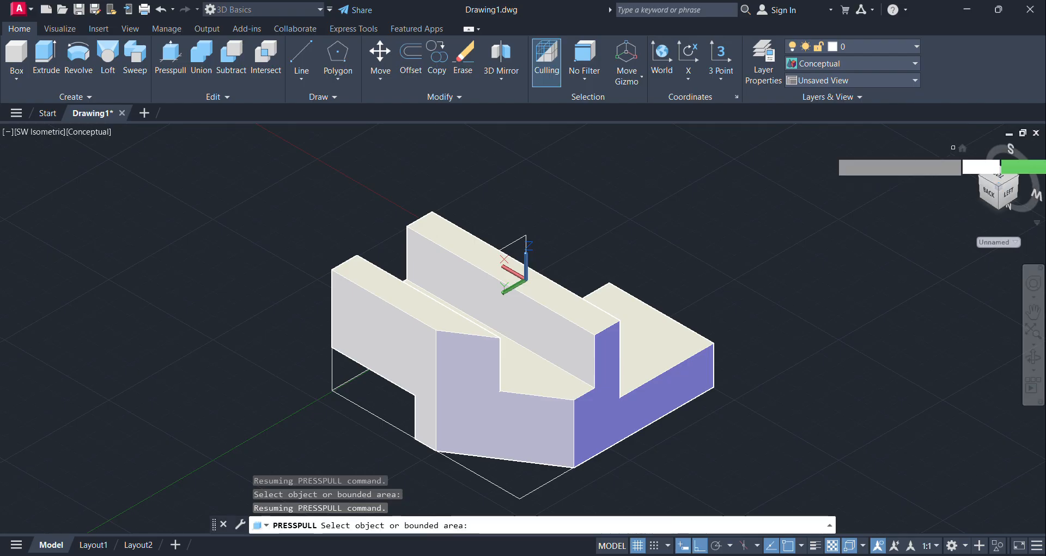
{"action": "left_click", "coordinate": [59, 29]}
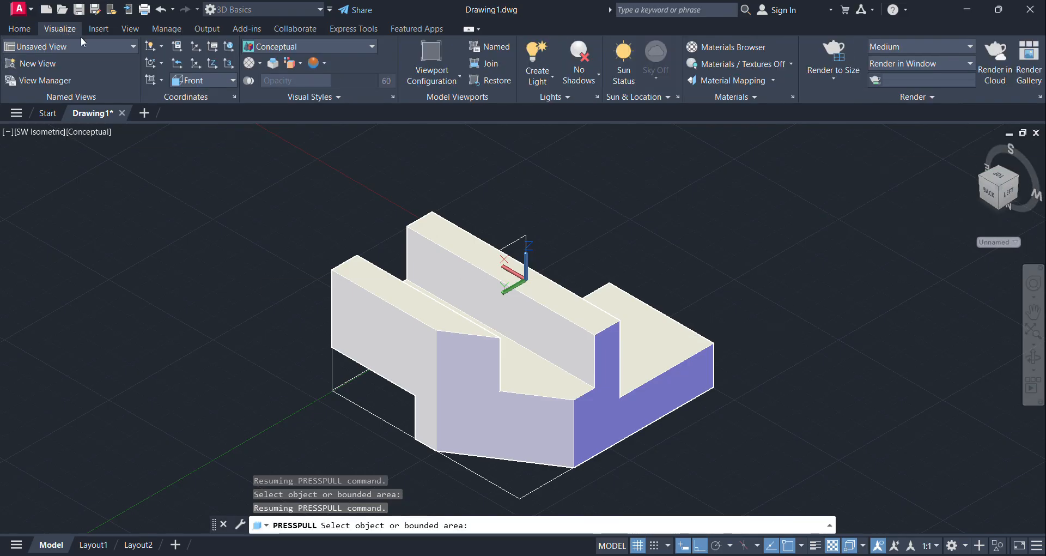
{"action": "left_click", "coordinate": [227, 83]}
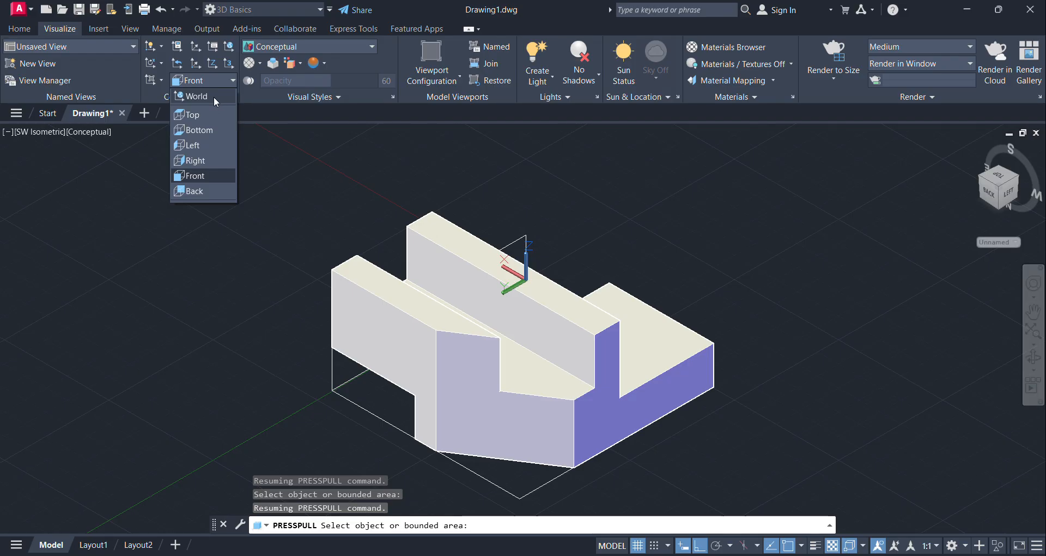
{"action": "left_click", "coordinate": [213, 97]}
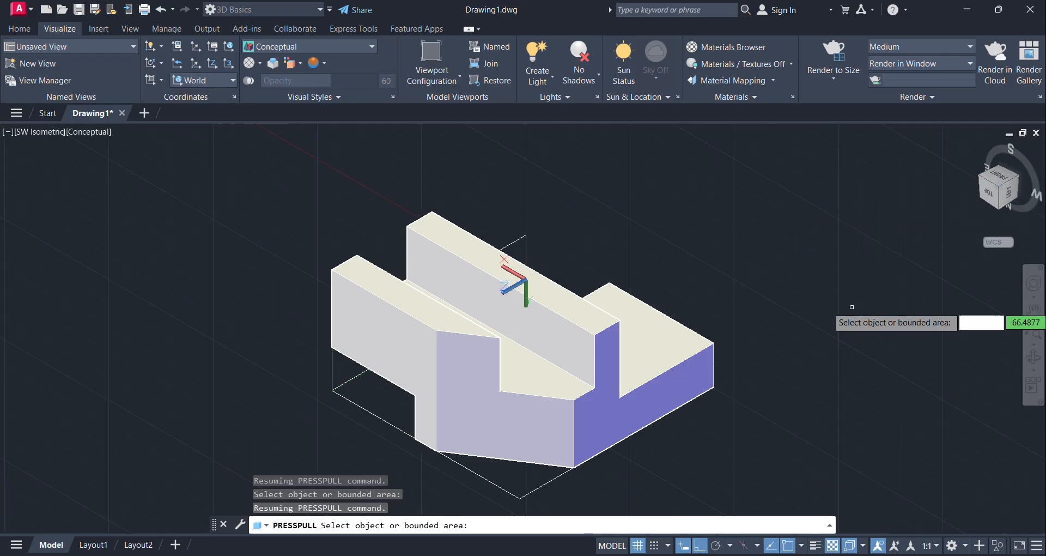
{"action": "left_click", "coordinate": [999, 189]}
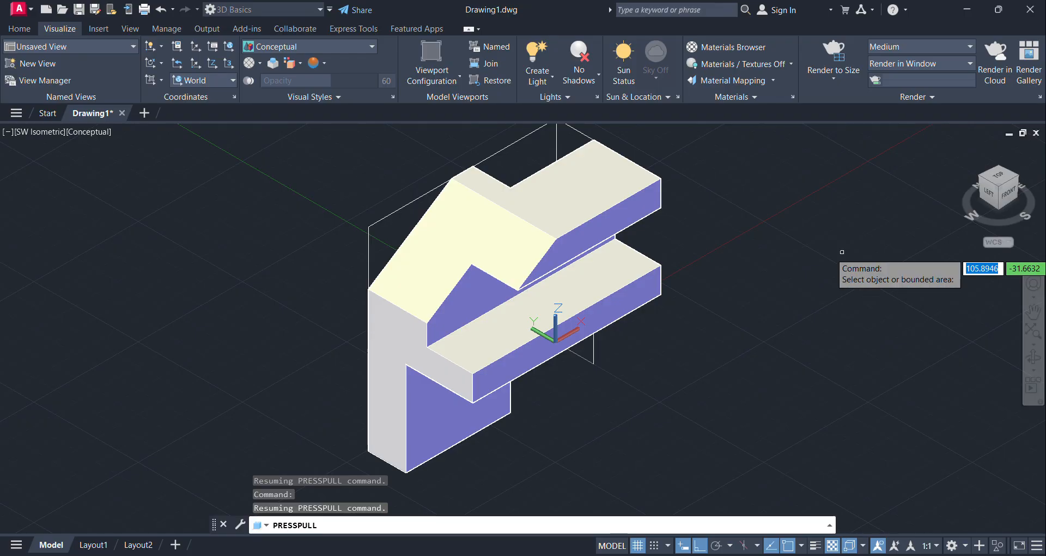
{"action": "key", "text": "Return"}
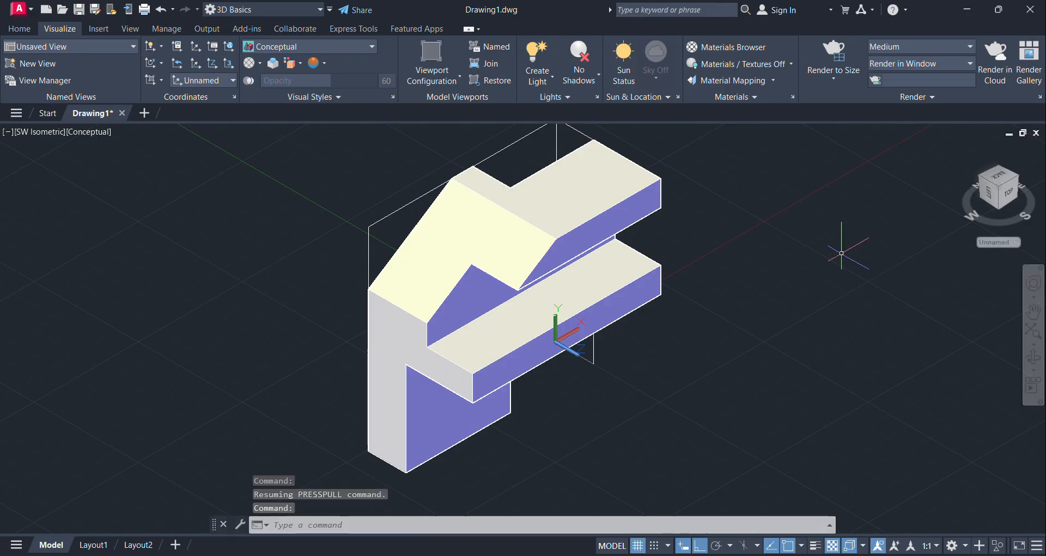
Step: Move the solid well clear of the construction lines into the empty space in front of them
{"action": "scroll", "coordinate": [725, 420], "scroll_direction": "down", "scroll_amount": 6}
{"action": "middle_click_drag", "start_coordinate": [726, 420], "coordinate": [551, 268]}
{"action": "left_click", "coordinate": [504, 233]}
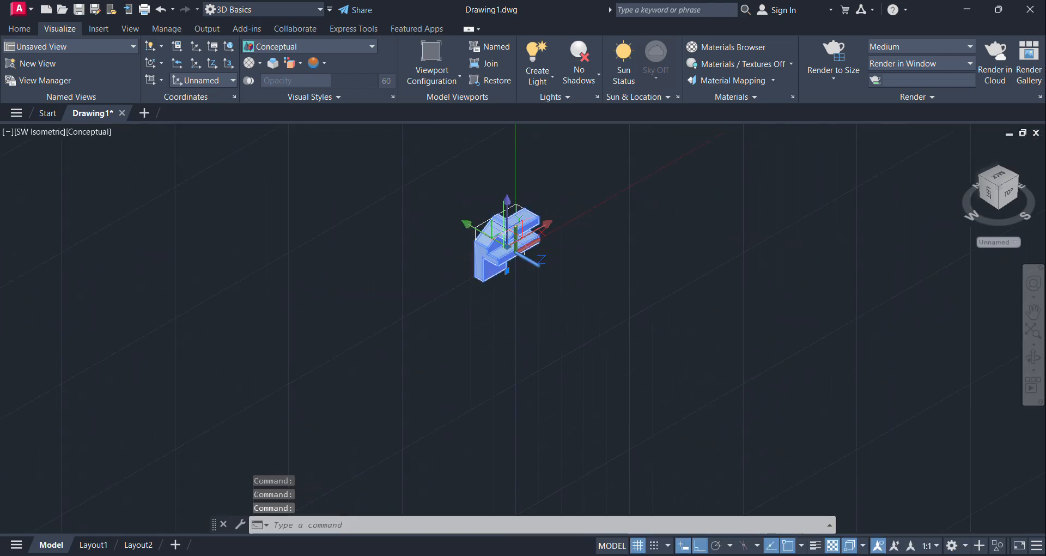
{"action": "left_click", "coordinate": [19, 29]}
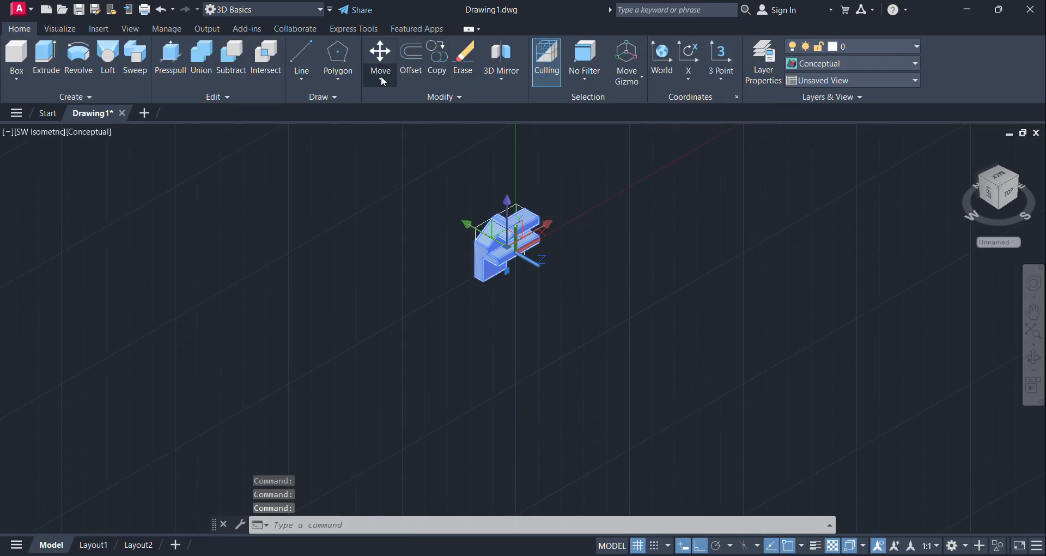
{"action": "left_click", "coordinate": [380, 54]}
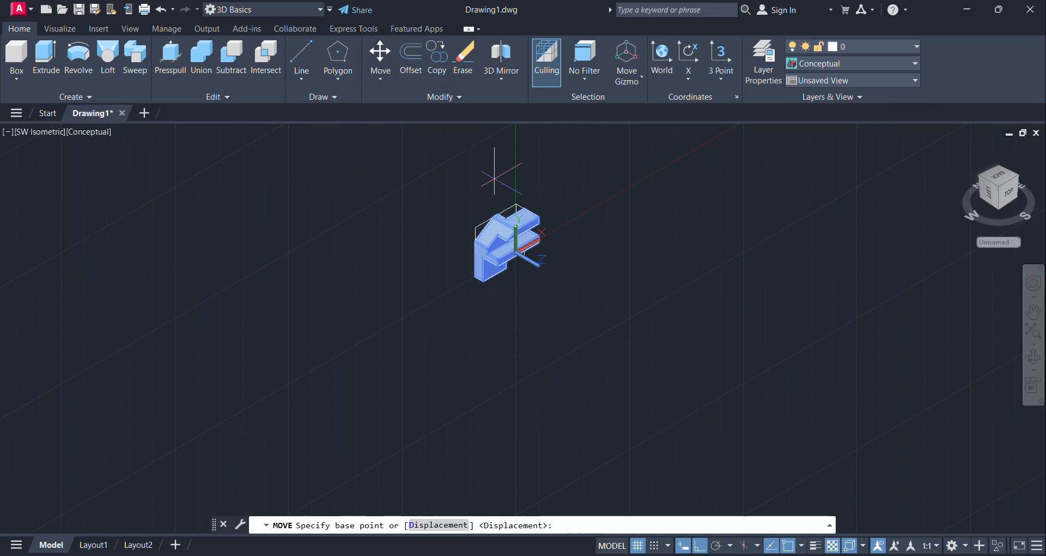
{"action": "left_click", "coordinate": [505, 230]}
{"action": "left_click", "coordinate": [730, 339]}
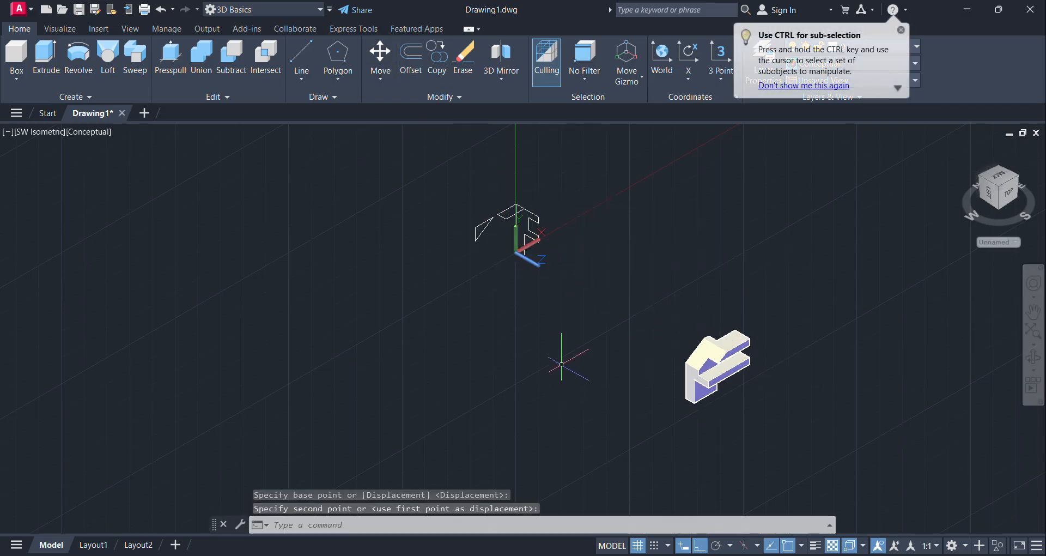
{"action": "key", "text": "Escape"}
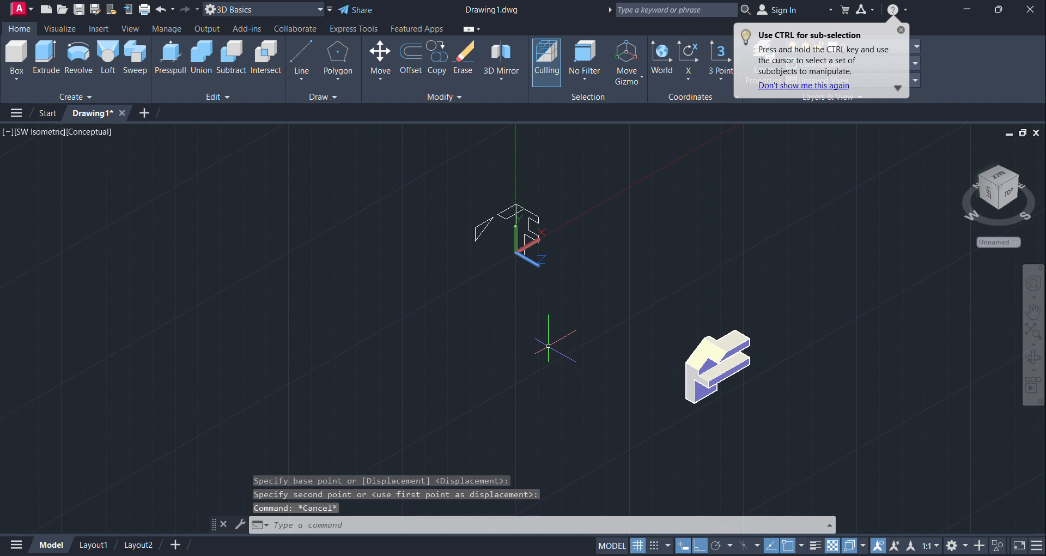
Step: Erase all the leftover construction lines around the solid's former position at the origin
{"action": "left_click", "coordinate": [448, 178]}
{"action": "left_click", "coordinate": [560, 285]}
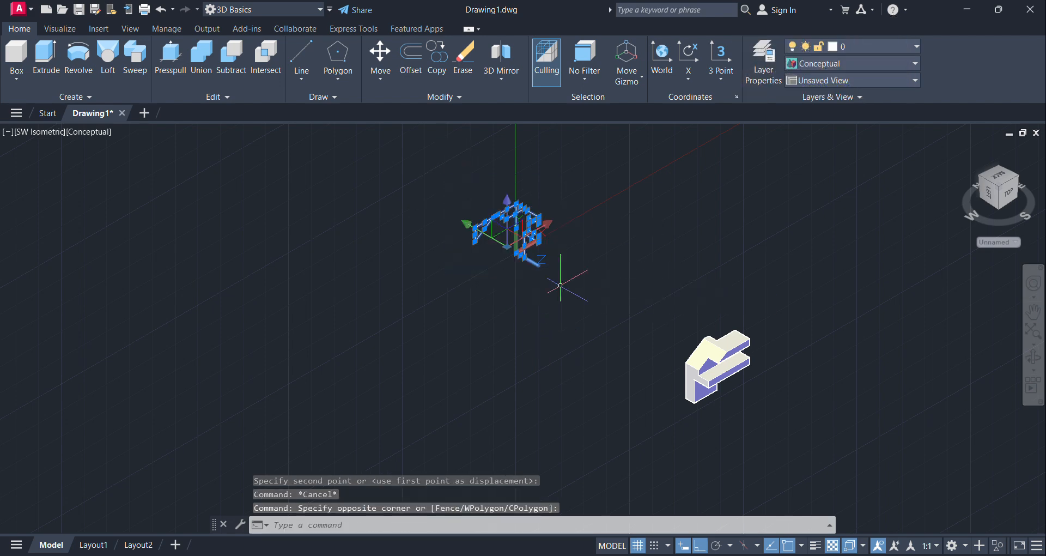
{"action": "key", "text": "Delete"}
Step: Frame the complete bracket closely with Zoom Window and examine its finished shape
{"action": "scroll", "coordinate": [754, 409], "scroll_direction": "down", "scroll_amount": 5}
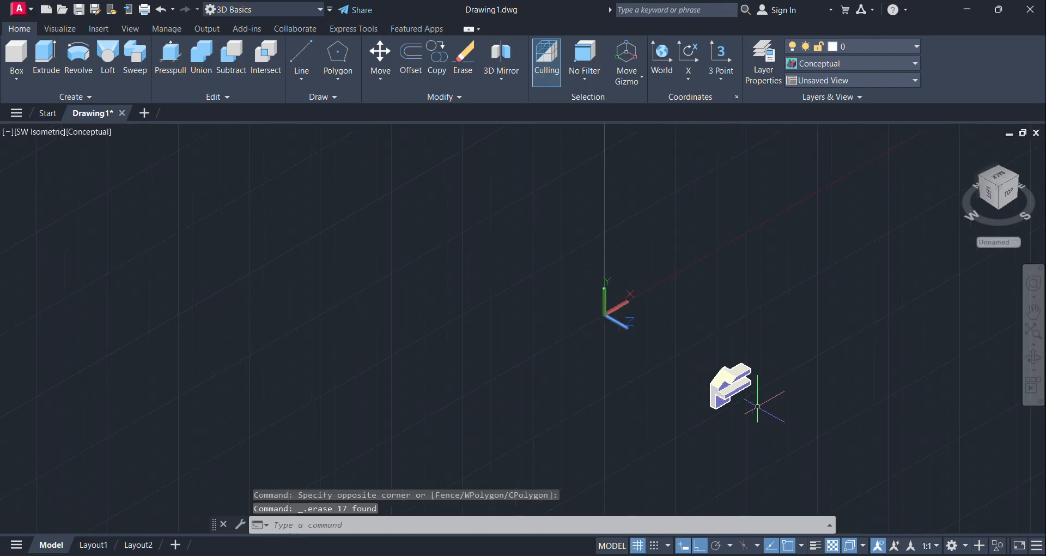
{"action": "scroll", "coordinate": [755, 407], "scroll_direction": "up", "scroll_amount": 6}
{"action": "scroll", "coordinate": [750, 407], "scroll_direction": "down", "scroll_amount": 2}
{"action": "left_click", "coordinate": [1034, 345]}
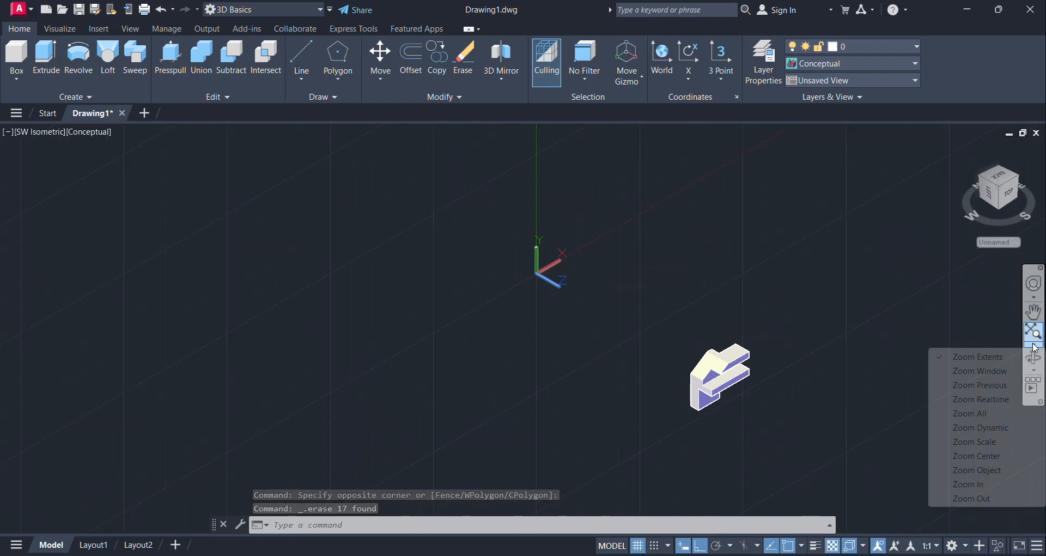
{"action": "left_click", "coordinate": [953, 370]}
{"action": "left_click", "coordinate": [676, 322]}
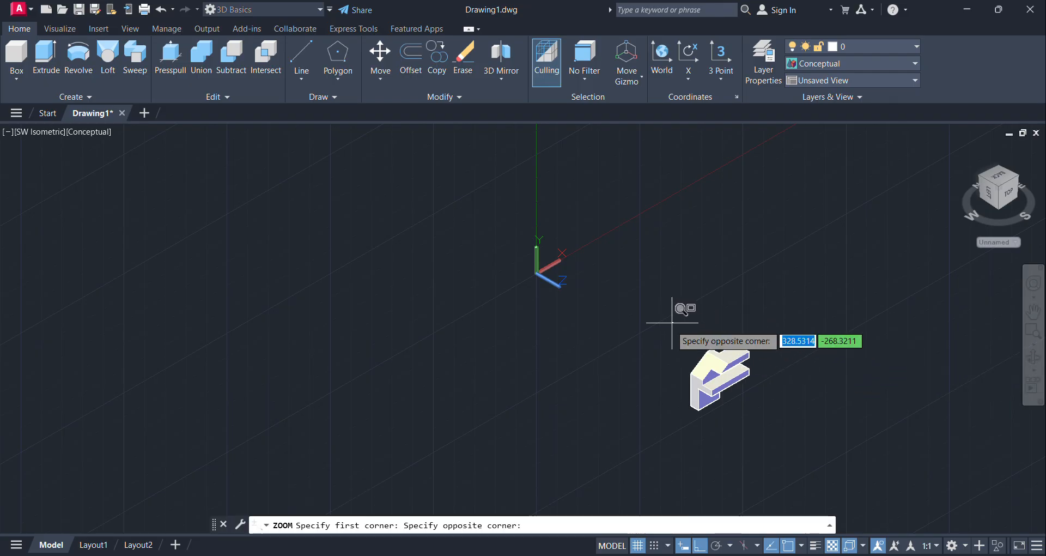
{"action": "left_click", "coordinate": [777, 420]}
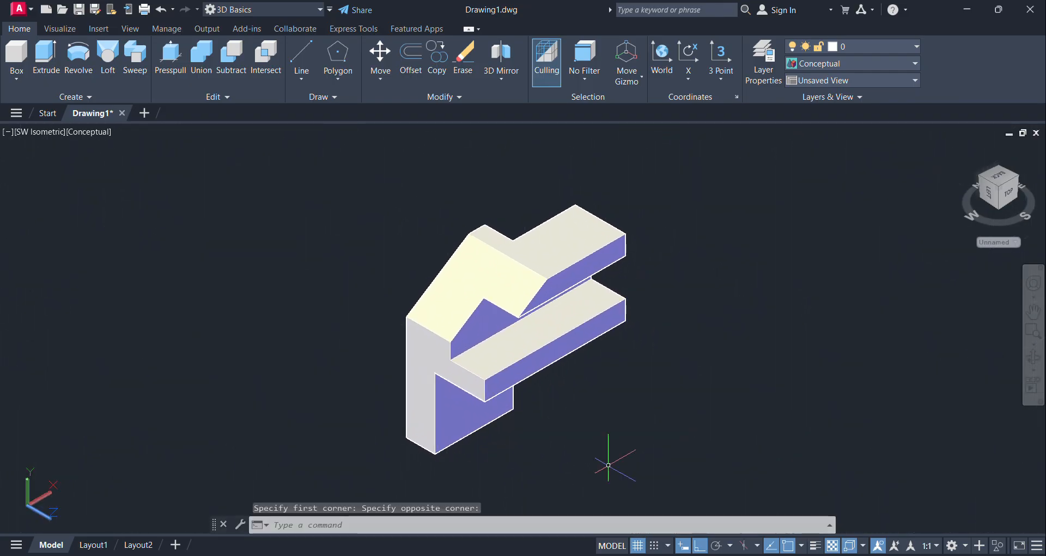
{"action": "middle_click_drag", "start_coordinate": [612, 455], "coordinate": [681, 443]}
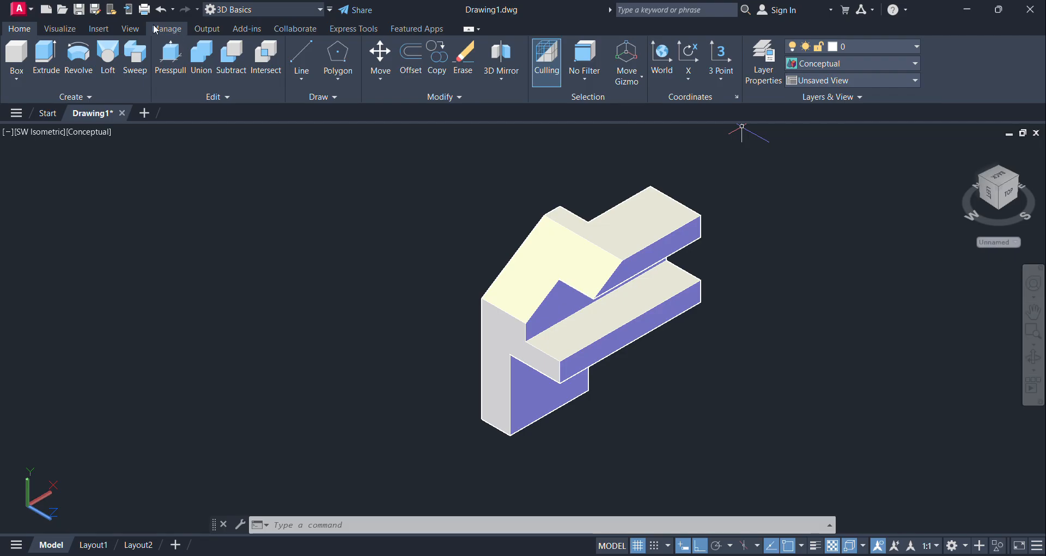
Step: Start plotting the model with Microsoft Print to PDF as the plotter
{"action": "left_click", "coordinate": [145, 10]}
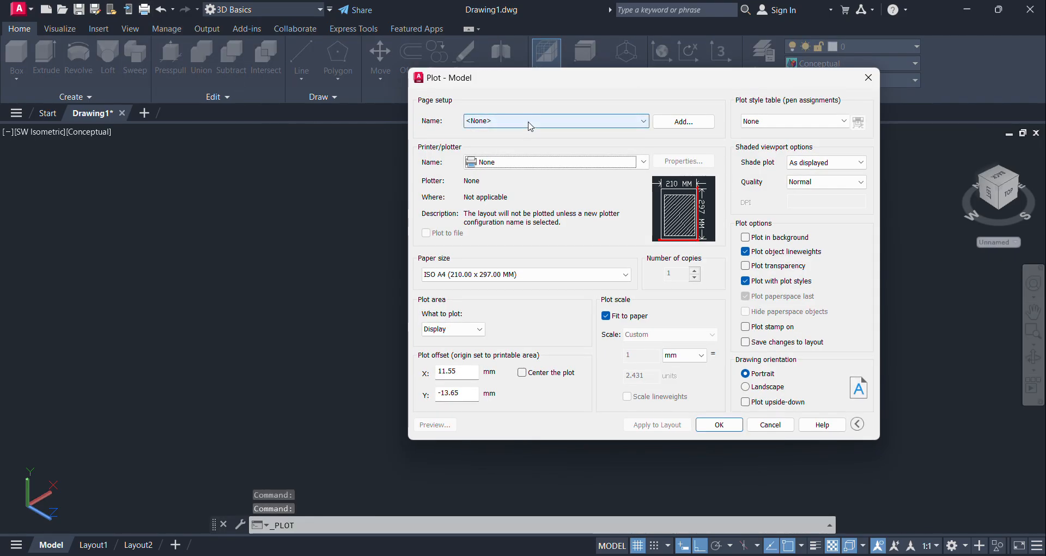
{"action": "left_click", "coordinate": [531, 162]}
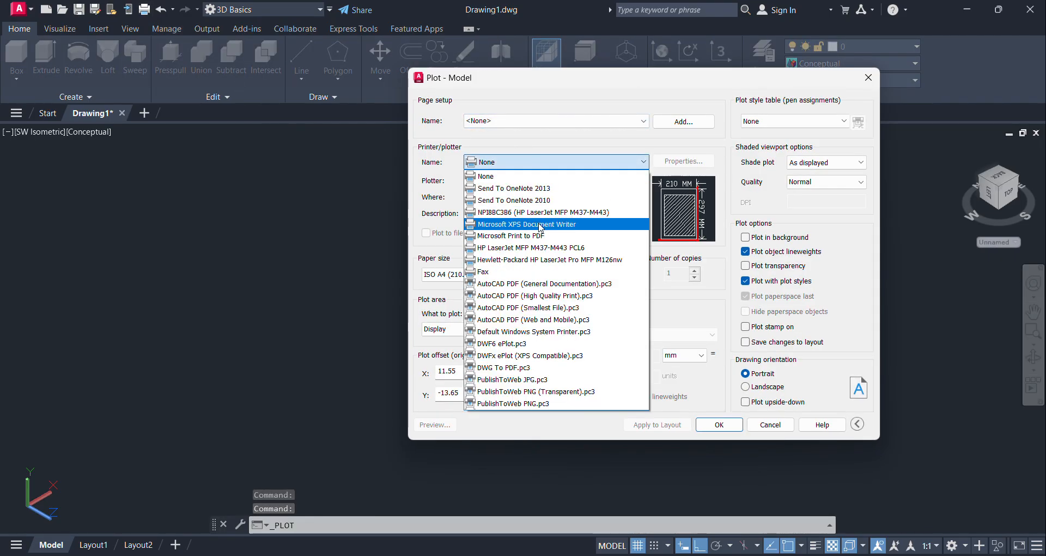
{"action": "left_click", "coordinate": [541, 236]}
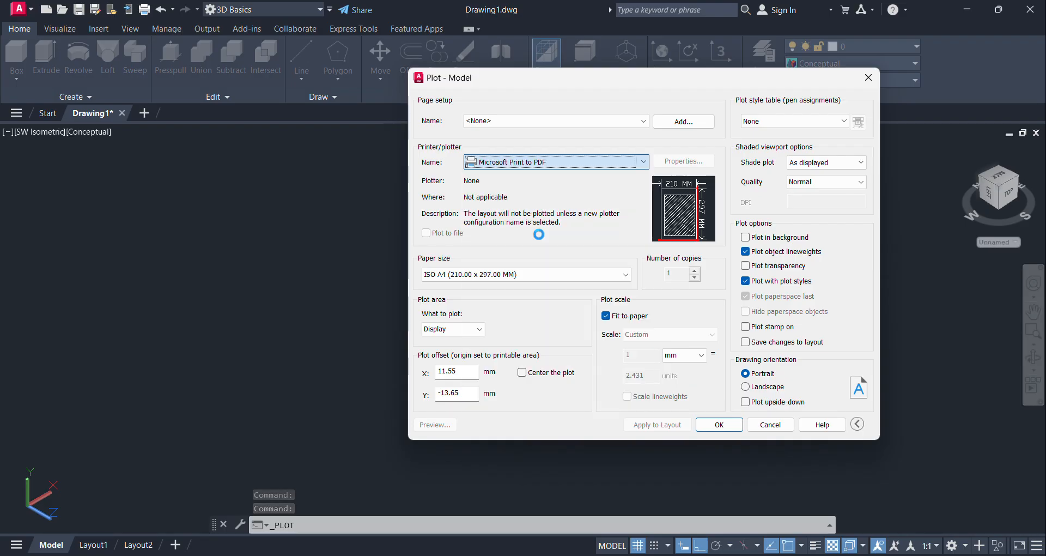
Step: Define the plot area as a window enclosing the whole bracket with some margin around it
{"action": "left_click", "coordinate": [464, 330]}
{"action": "left_click", "coordinate": [462, 367]}
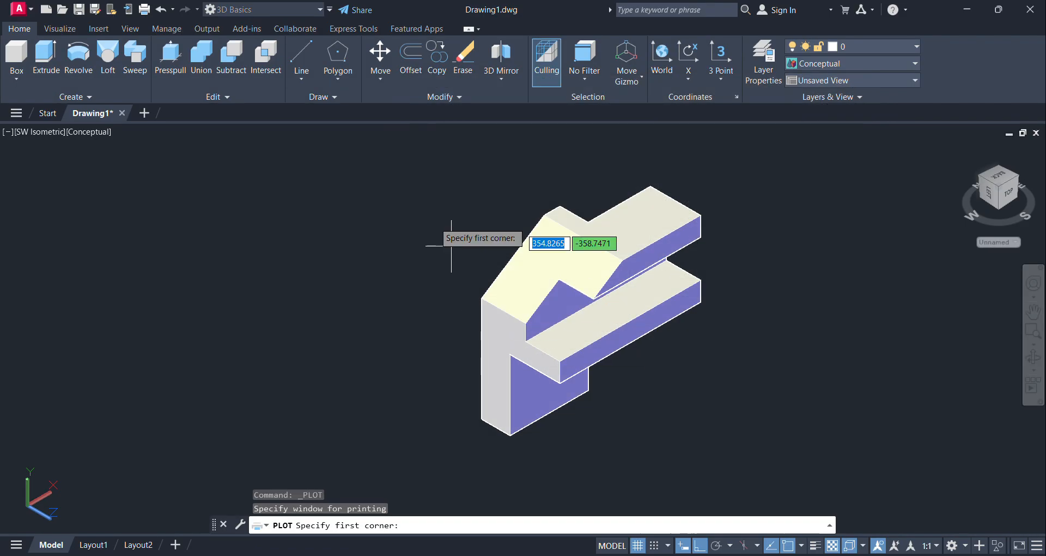
{"action": "left_click", "coordinate": [395, 148]}
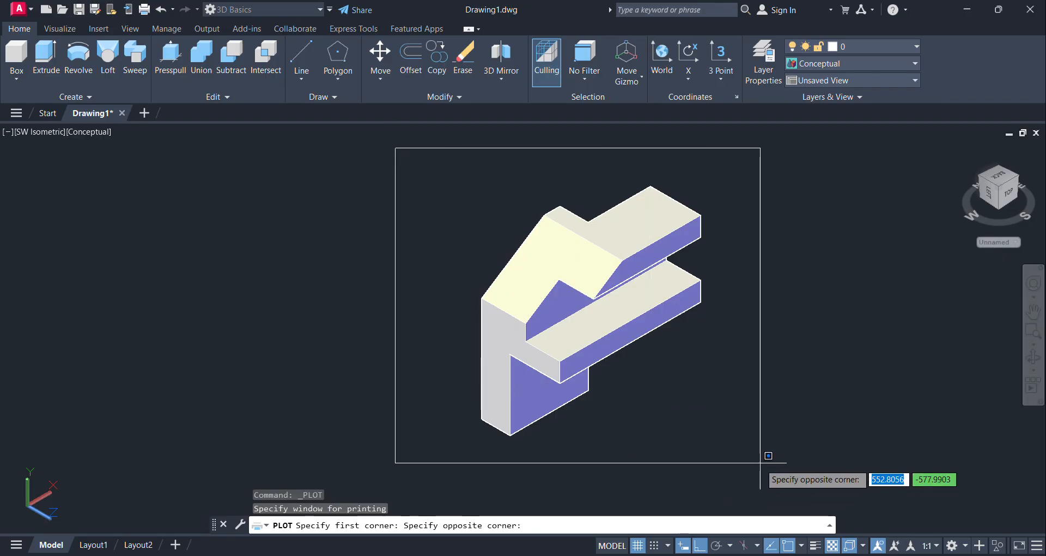
{"action": "left_click", "coordinate": [740, 463]}
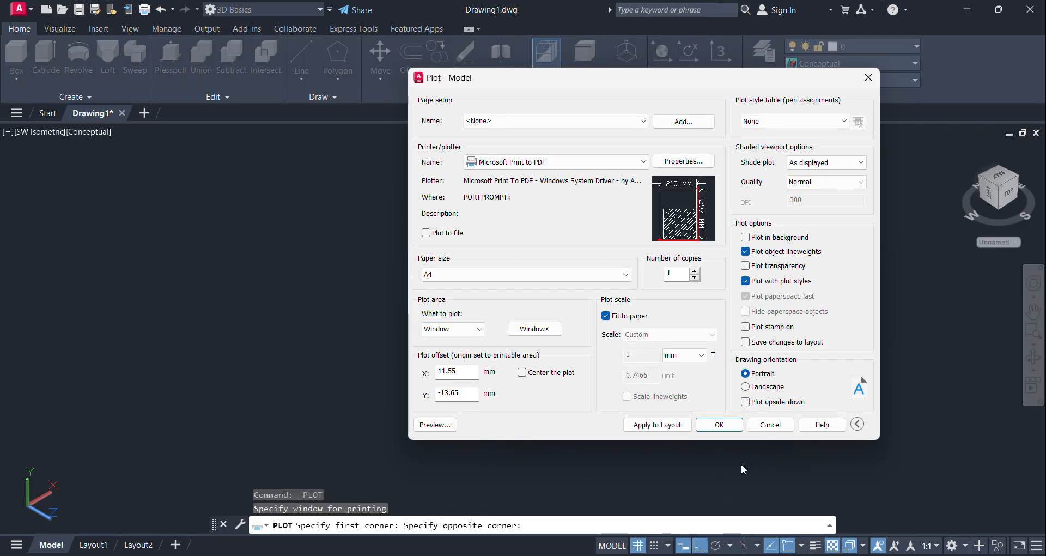
Step: Center the plot on the sheet and open the plot preview to inspect the bracket up close
{"action": "left_click", "coordinate": [523, 372]}
{"action": "left_click", "coordinate": [442, 425]}
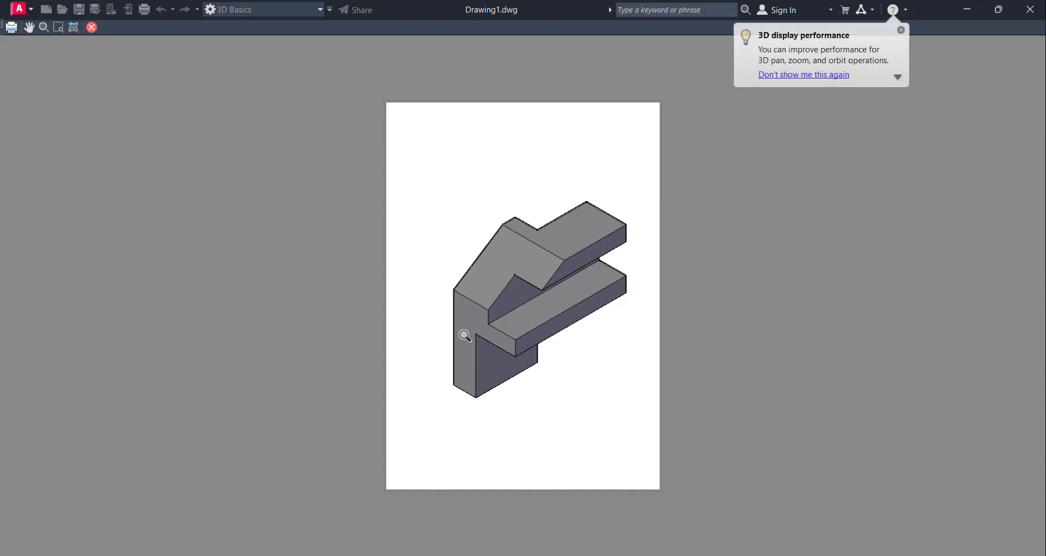
{"action": "scroll", "coordinate": [469, 336], "scroll_direction": "up", "scroll_amount": 2}
{"action": "scroll", "coordinate": [620, 334], "scroll_direction": "up", "scroll_amount": 2}
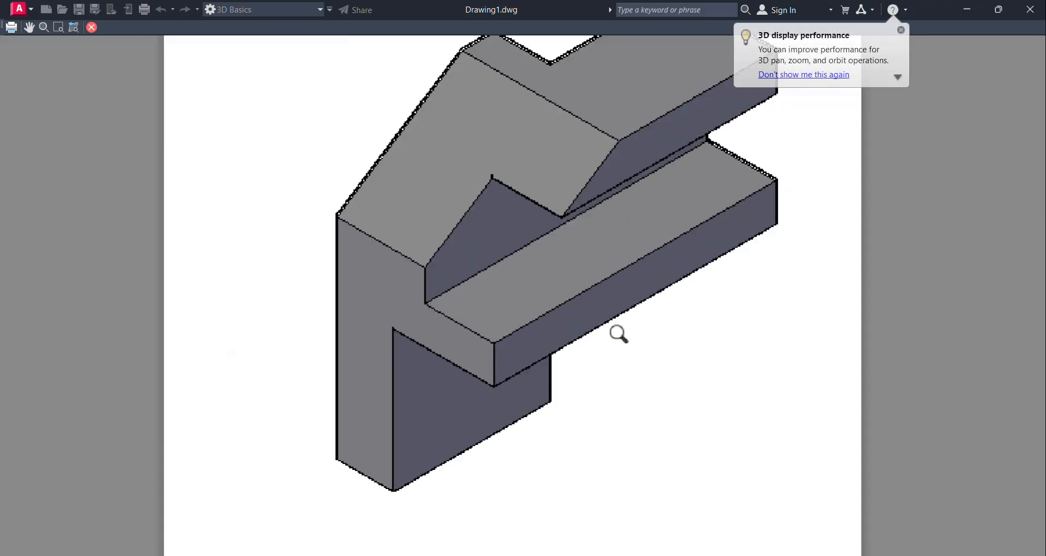
{"action": "scroll", "coordinate": [620, 334], "scroll_direction": "down", "scroll_amount": 2}
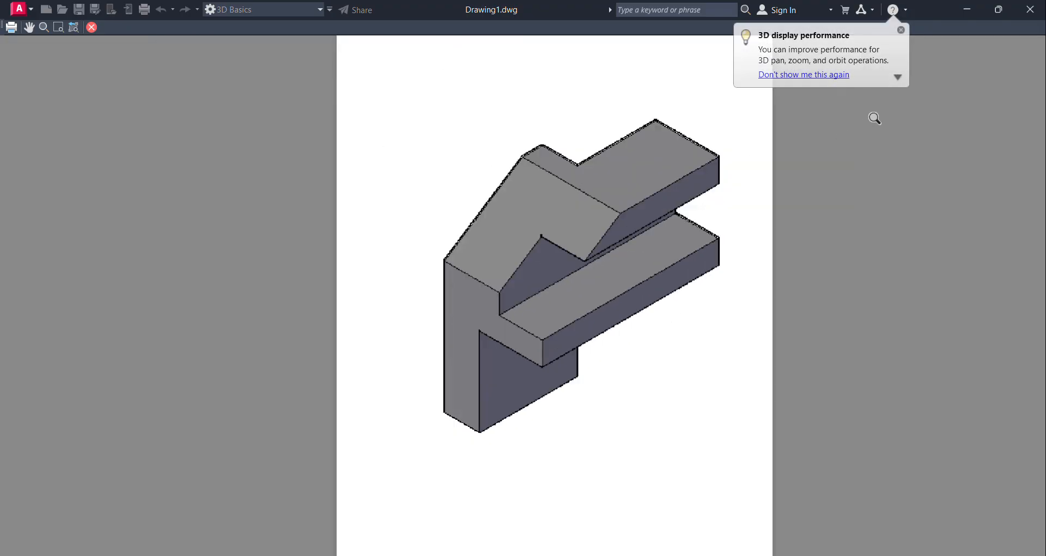